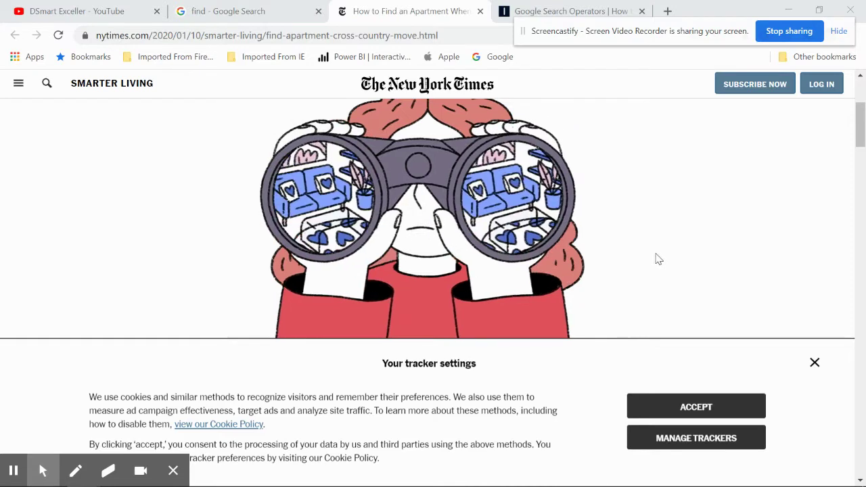
Switch from the Chrome news article to the Excel workbook with the Remark-Find and Remark-Search columns
{"action": "left_click", "coordinate": [353, 475]}
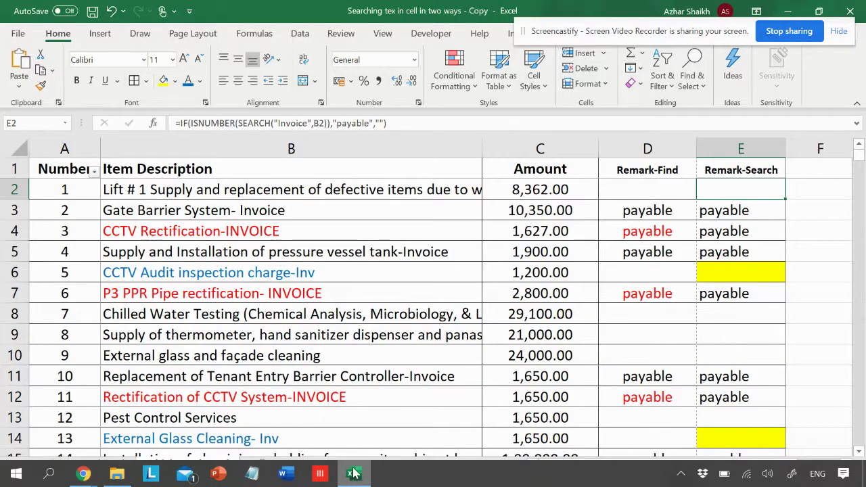
{"action": "left_click", "coordinate": [408, 317]}
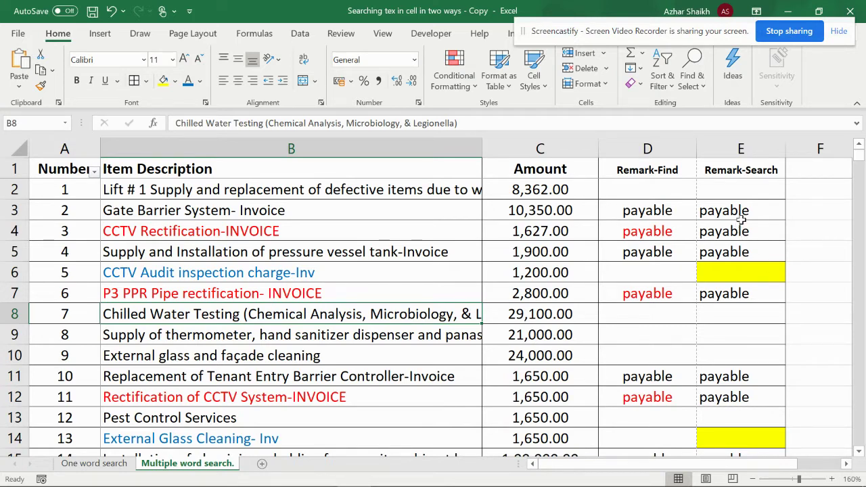
{"action": "left_click", "coordinate": [668, 196]}
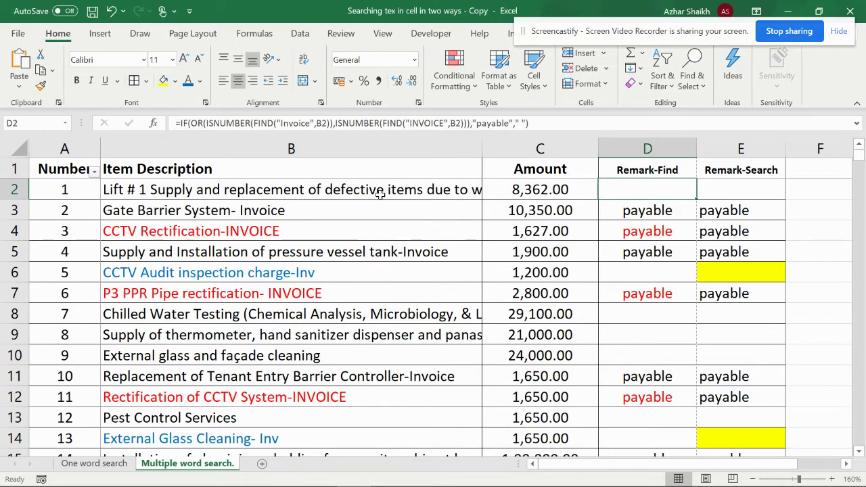
{"action": "left_click", "coordinate": [633, 172]}
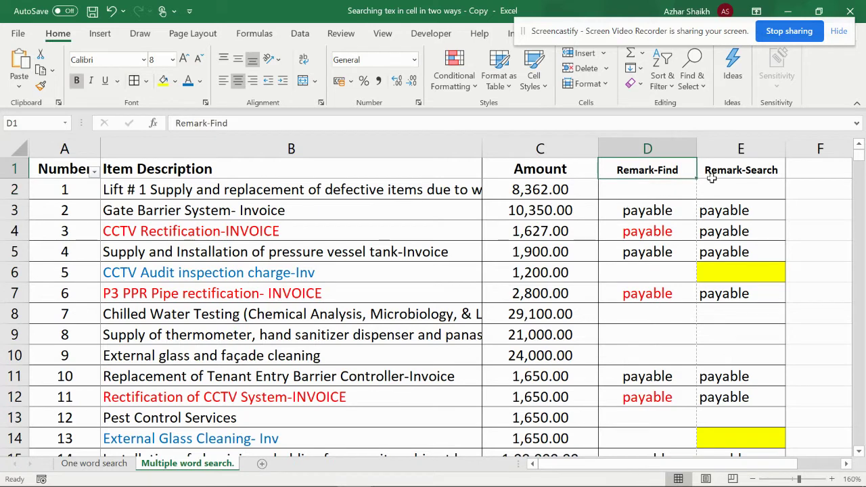
{"action": "left_click", "coordinate": [764, 174]}
{"action": "left_click", "coordinate": [664, 189]}
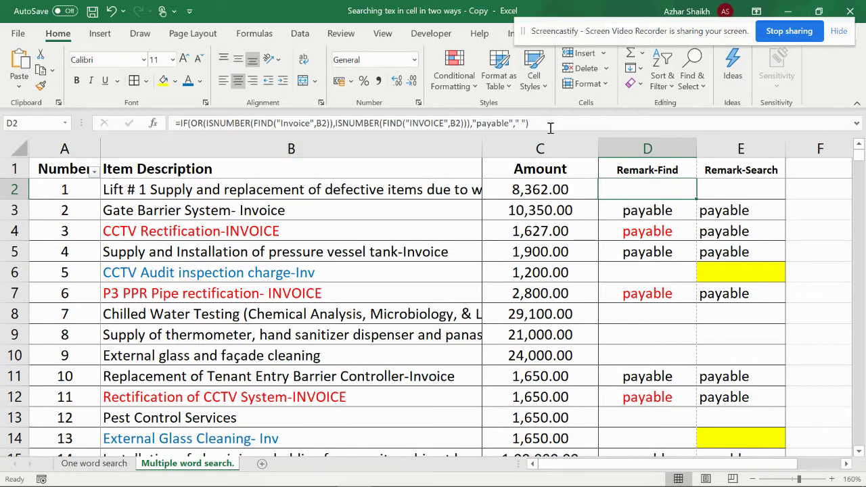
{"action": "left_click", "coordinate": [719, 194]}
{"action": "double_click", "coordinate": [719, 195]}
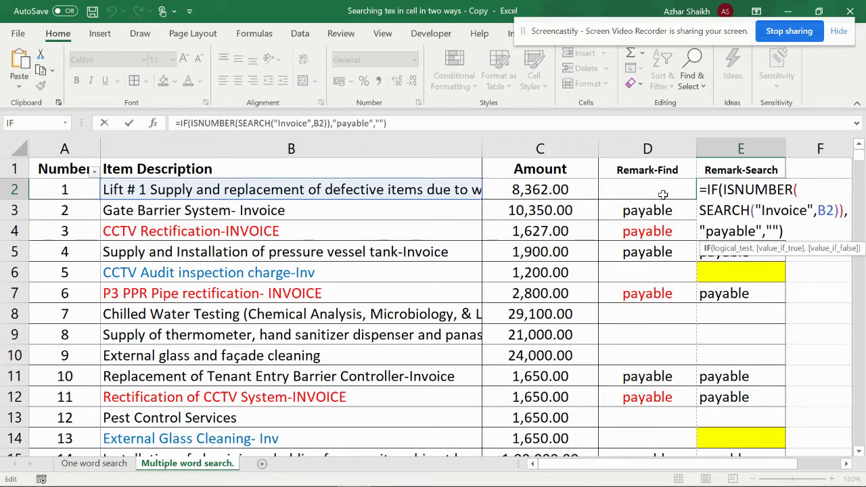
{"action": "key", "text": "Escape"}
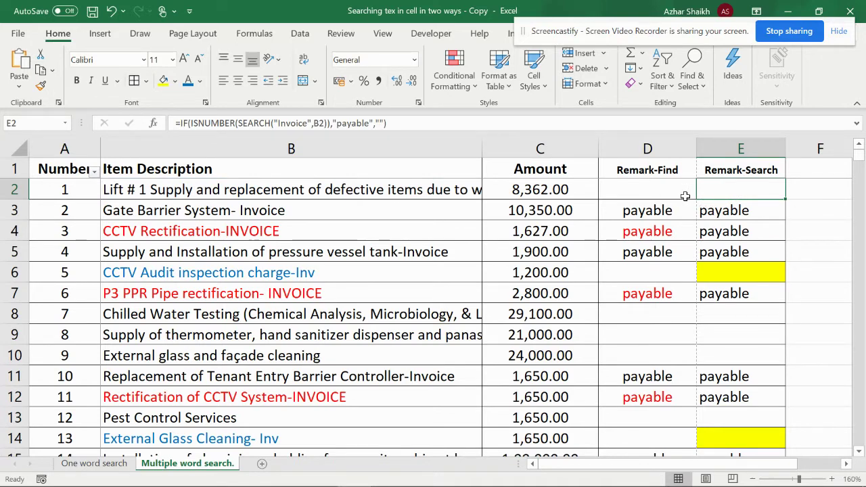
{"action": "left_click", "coordinate": [624, 188]}
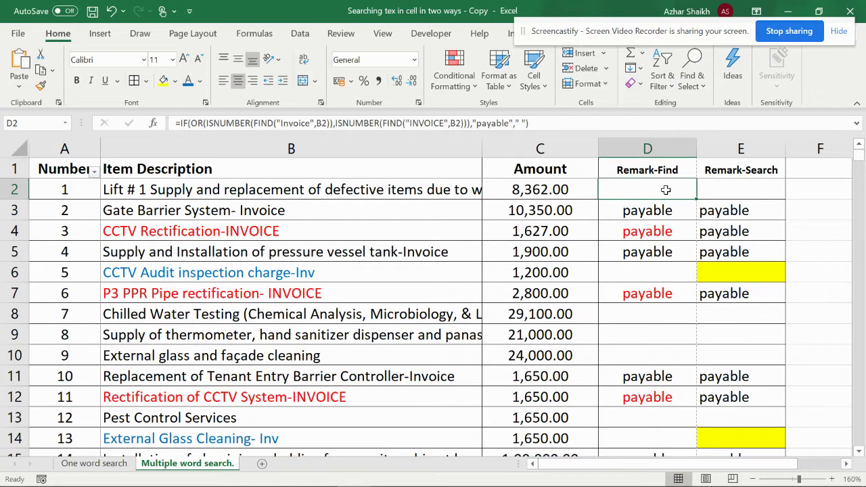
{"action": "left_click", "coordinate": [747, 188]}
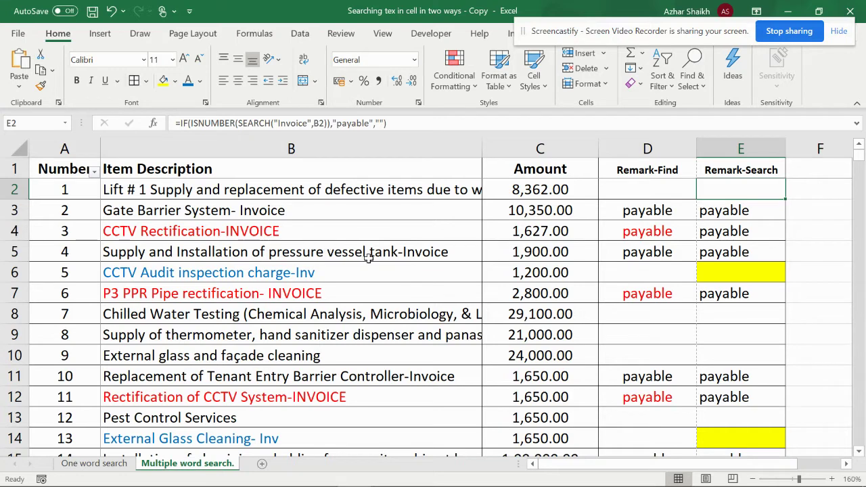
{"action": "left_click", "coordinate": [312, 274]}
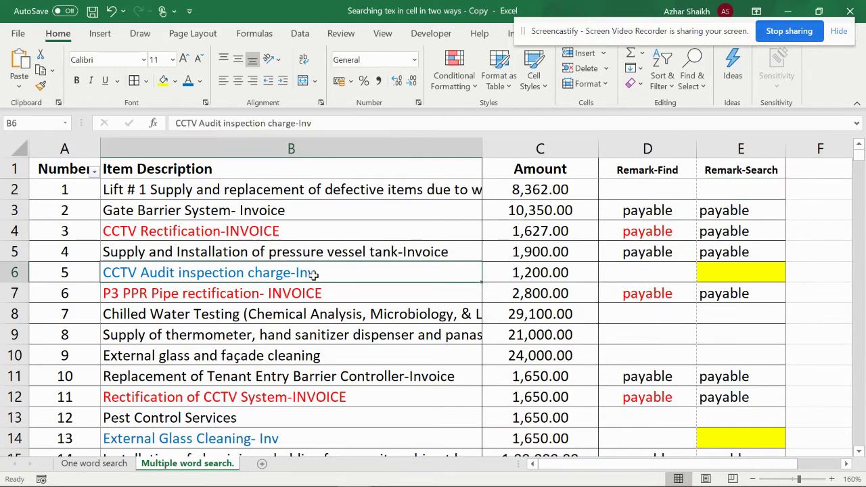
{"action": "left_click", "coordinate": [735, 278]}
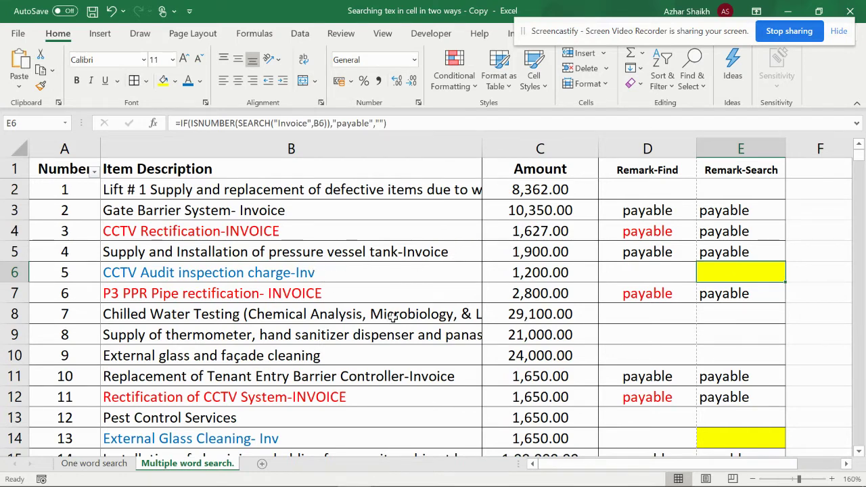
{"action": "left_click", "coordinate": [288, 441]}
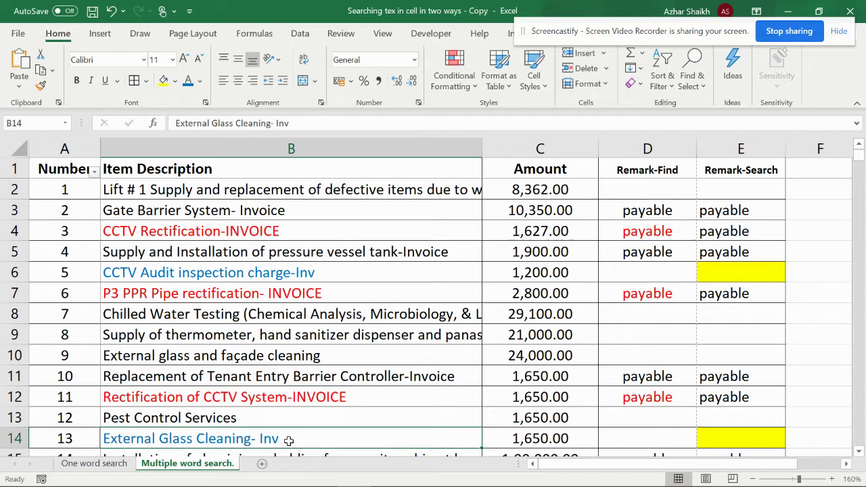
{"action": "left_click", "coordinate": [706, 438]}
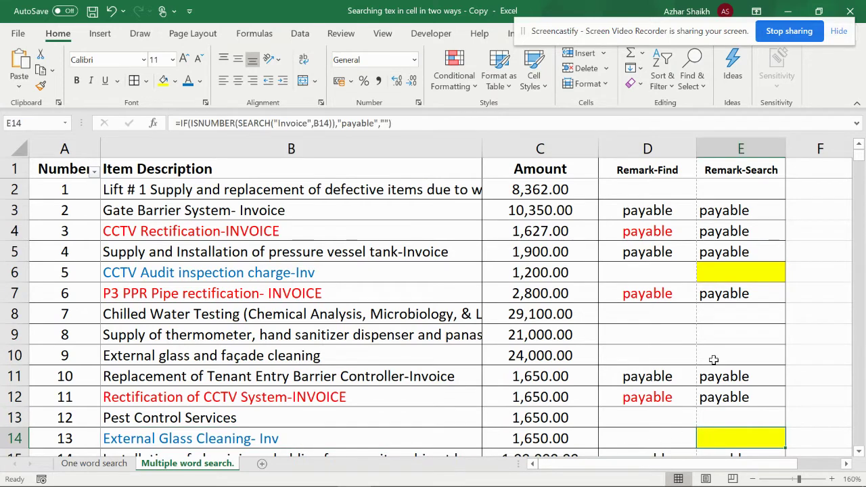
{"action": "left_click", "coordinate": [726, 191]}
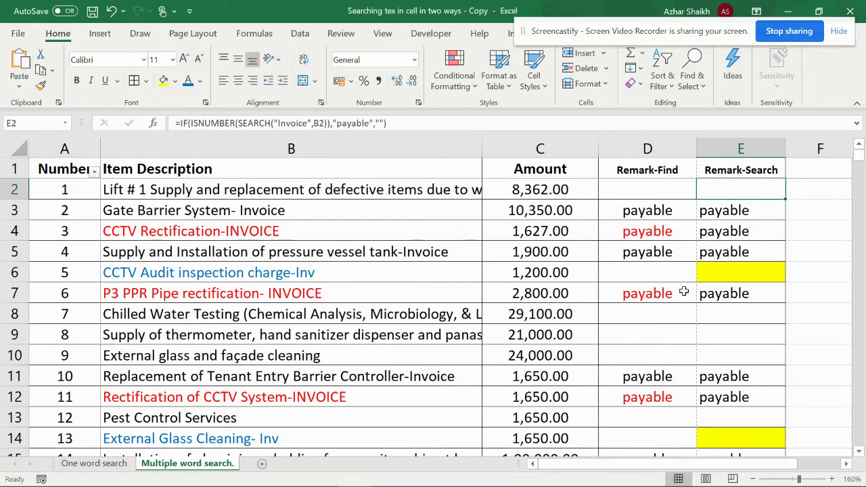
{"action": "left_click", "coordinate": [744, 273]}
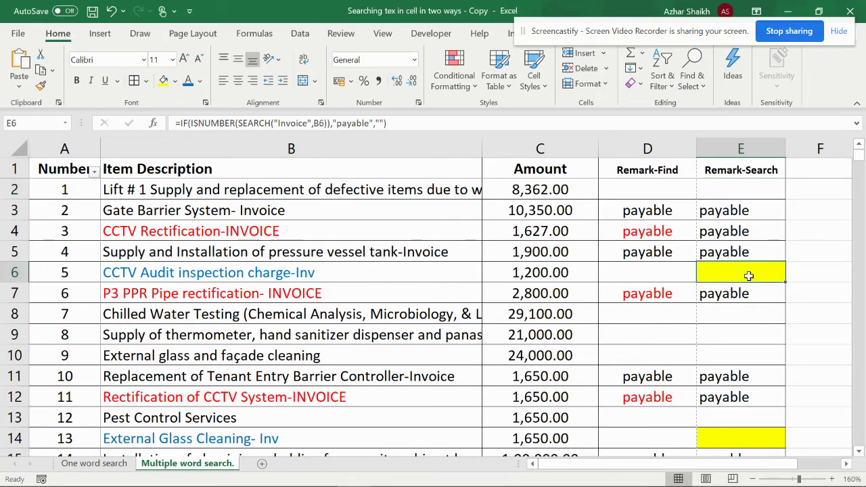
{"action": "left_click", "coordinate": [731, 191]}
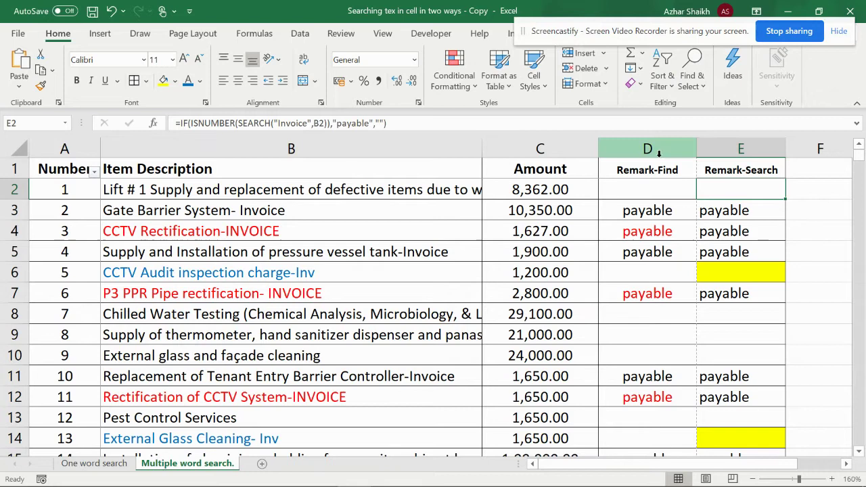
Copy the ISNUMBER(SEARCH("Invoice",B2)) test out of E2's formula bar, leaving the formula unchanged
{"action": "left_click", "coordinate": [660, 190]}
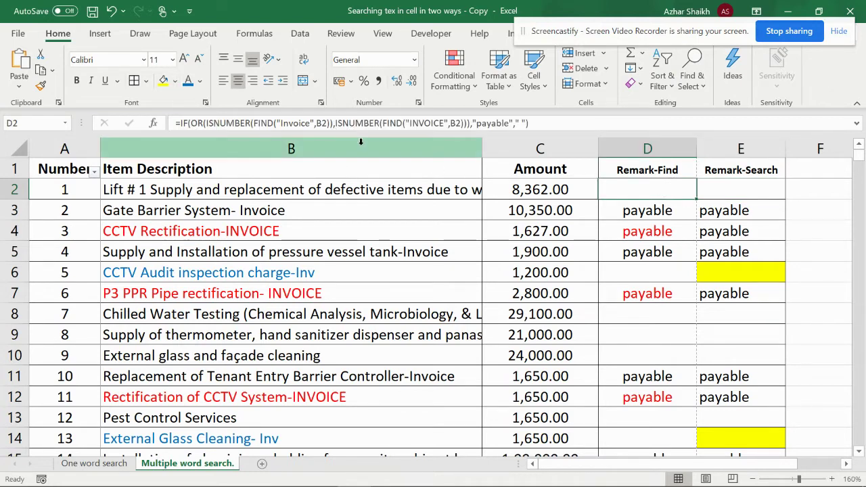
{"action": "key", "text": "Right"}
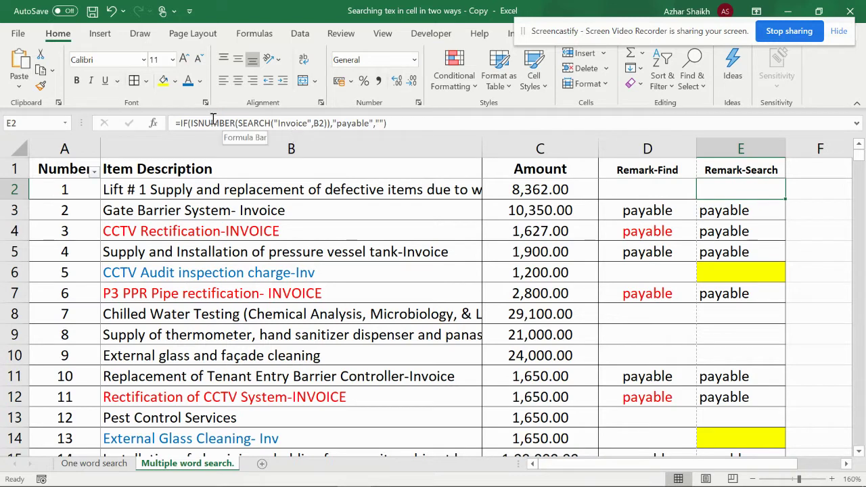
{"action": "left_click", "coordinate": [330, 124]}
{"action": "key", "text": "shift+Left"}
{"action": "key", "text": "shift+Left"}
{"action": "key", "text": "shift+Left"}
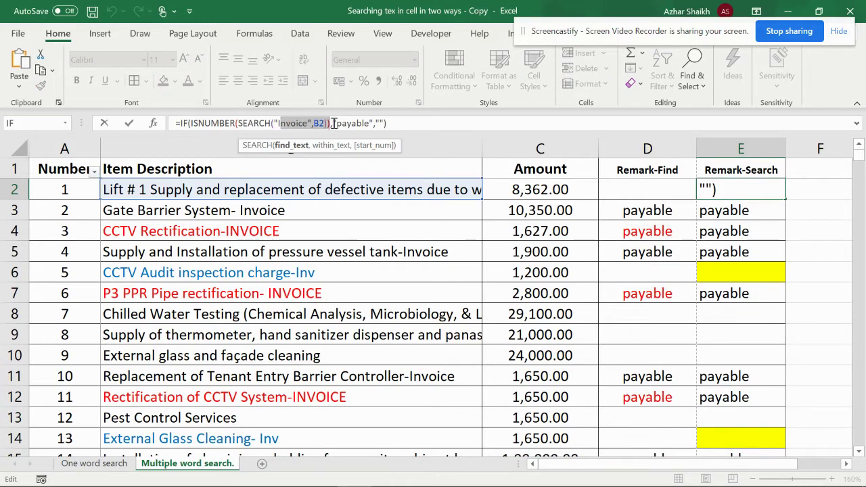
{"action": "left_click_drag", "start_coordinate": [330, 124], "coordinate": [204, 123]}
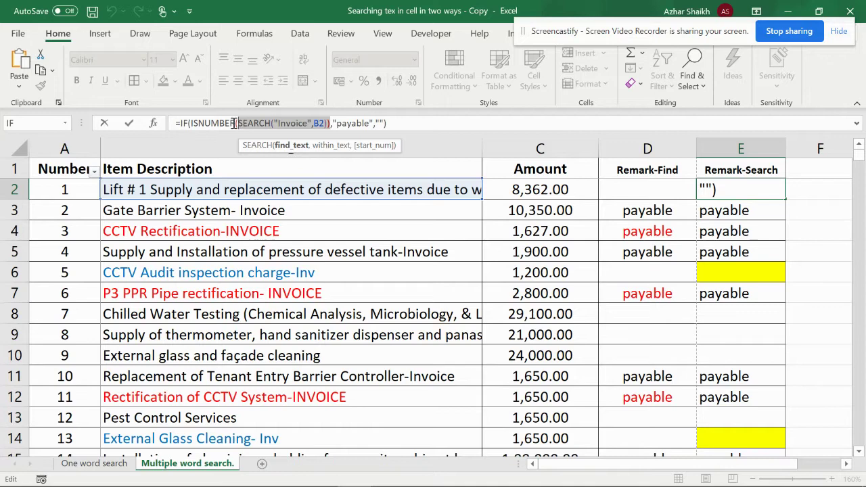
{"action": "left_click_drag", "start_coordinate": [203, 123], "coordinate": [193, 123]}
{"action": "right_click", "coordinate": [194, 124]}
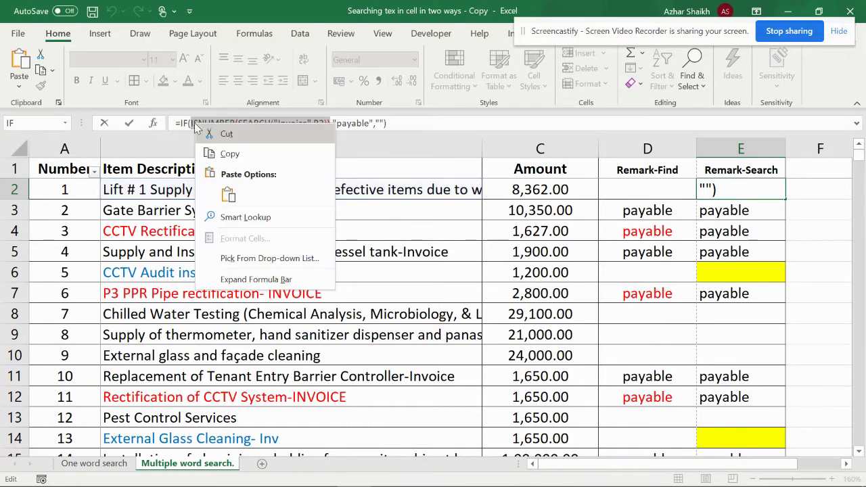
{"action": "left_click", "coordinate": [233, 156]}
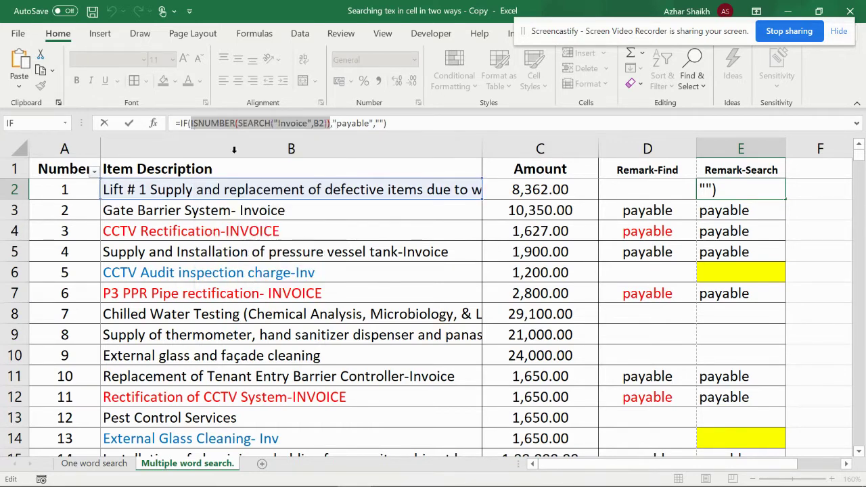
{"action": "left_click", "coordinate": [189, 123]}
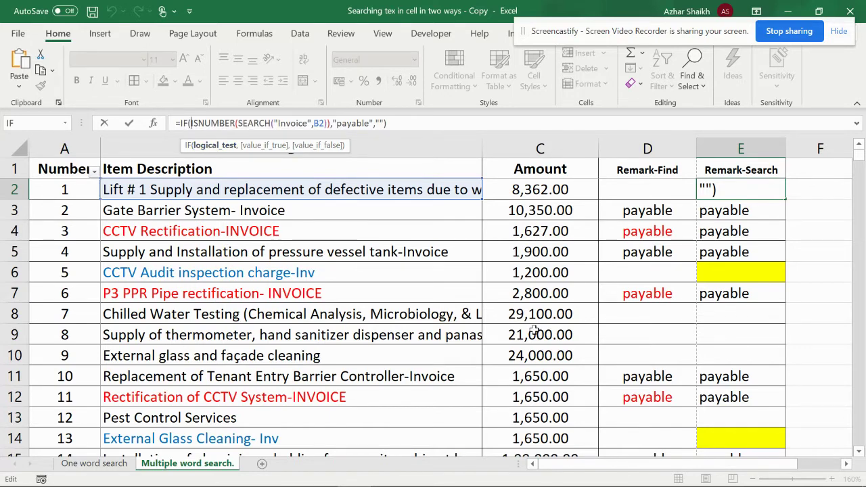
Wrap E2's test in OR( with a pasted second ISNUMBER(SEARCH("Invoice",B2)) condition, comma-separated
{"action": "type", "text": "o"}
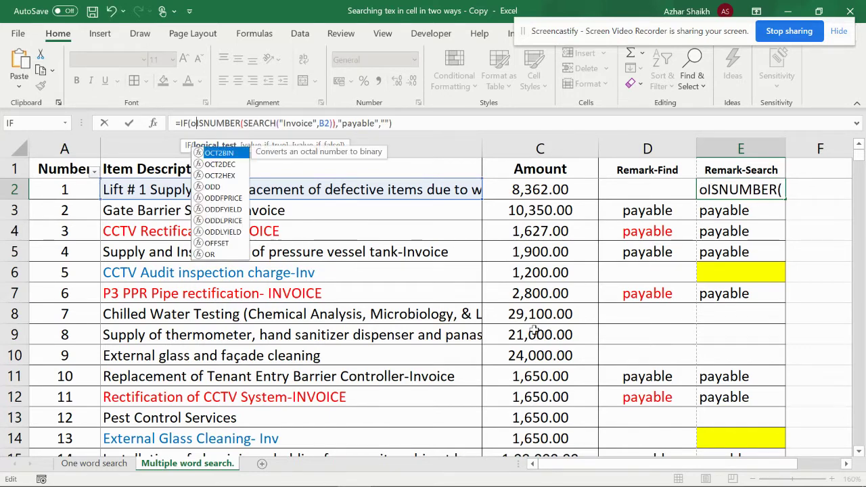
{"action": "type", "text": "r"}
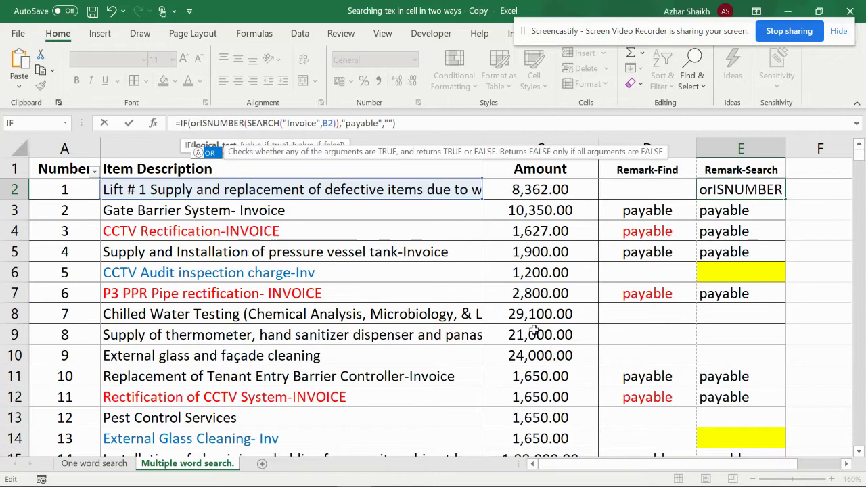
{"action": "type", "text": "("}
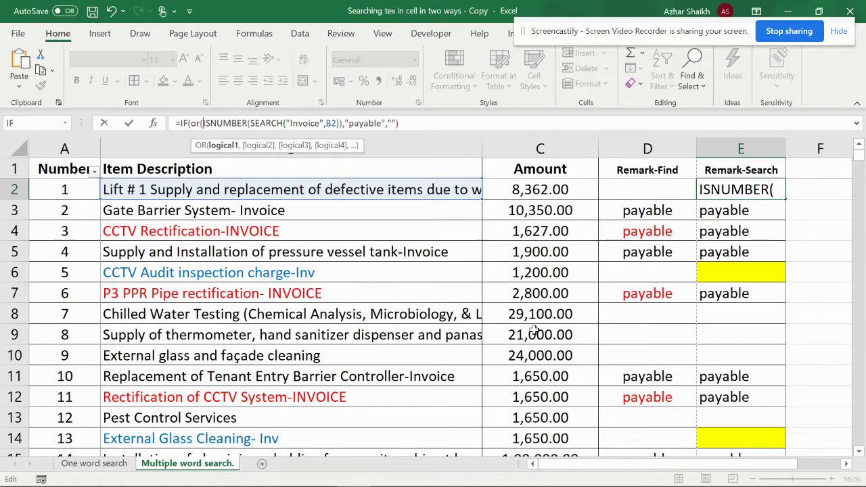
{"action": "key", "text": "ctrl+v"}
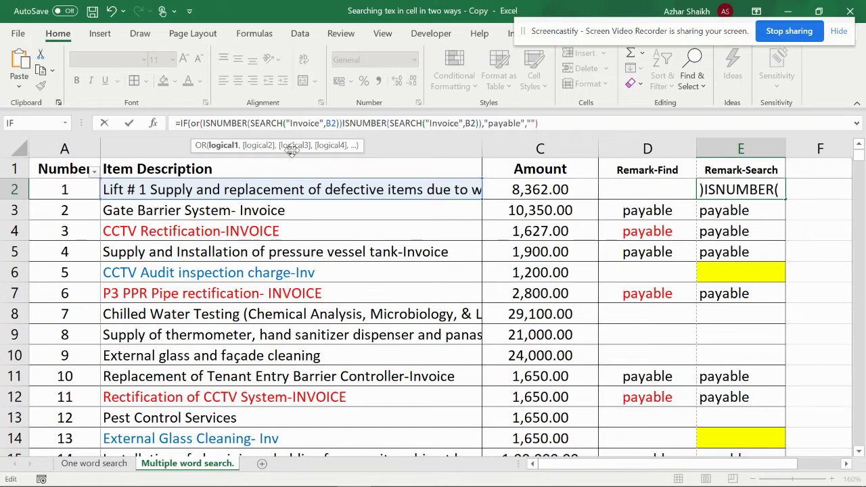
{"action": "left_click", "coordinate": [223, 144]}
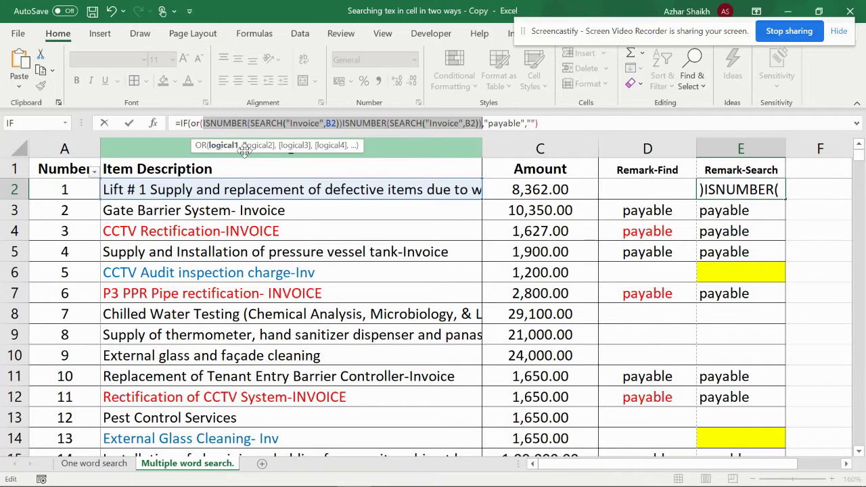
{"action": "left_click", "coordinate": [344, 125]}
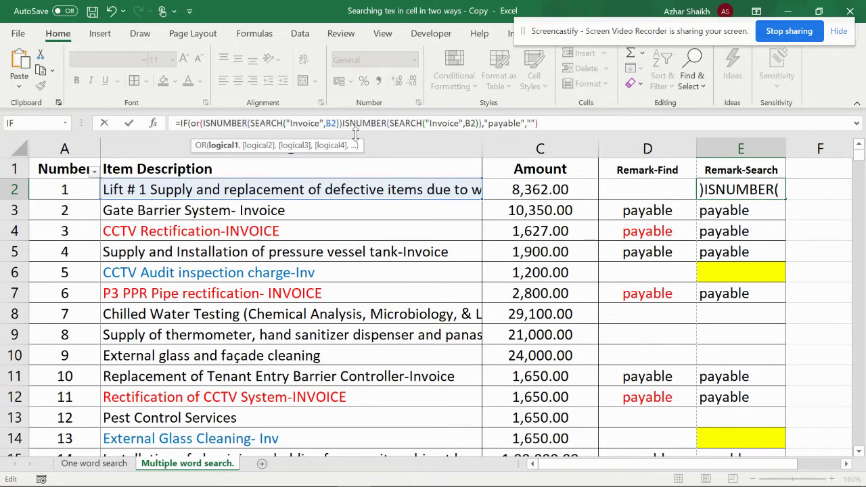
{"action": "type", "text": ","}
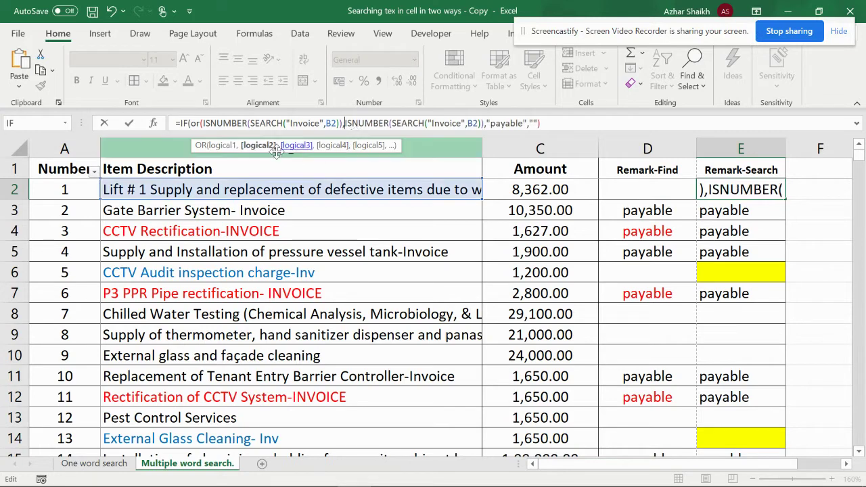
Change the second condition's word to "Inv", close the OR, and commit E2's formula
{"action": "left_click", "coordinate": [267, 149]}
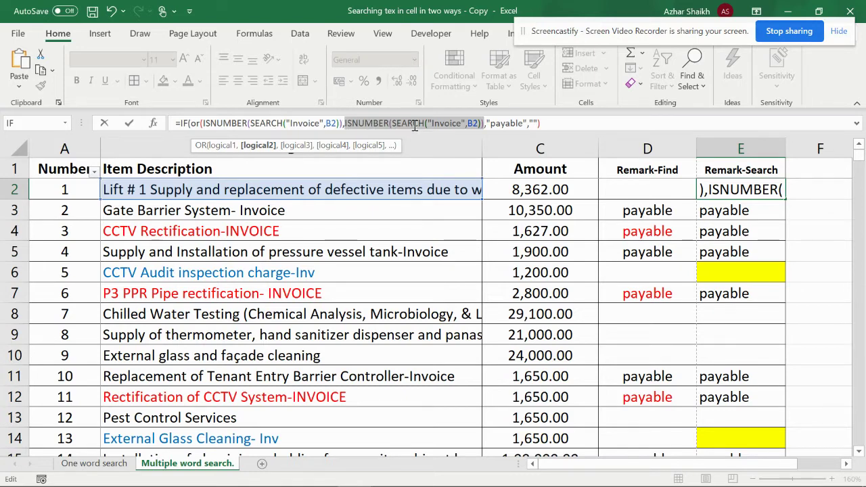
{"action": "left_click", "coordinate": [463, 123]}
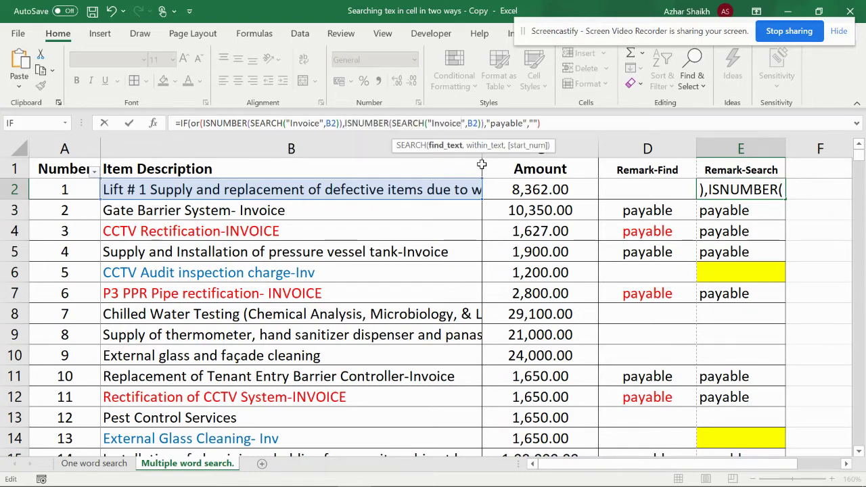
{"action": "key", "text": "BackSpace"}
{"action": "key", "text": "BackSpace"}
{"action": "key", "text": "BackSpace"}
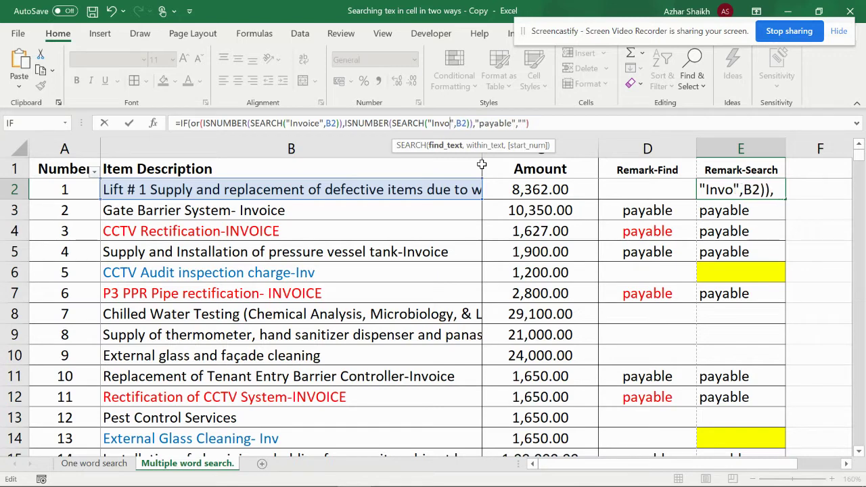
{"action": "key", "text": "BackSpace"}
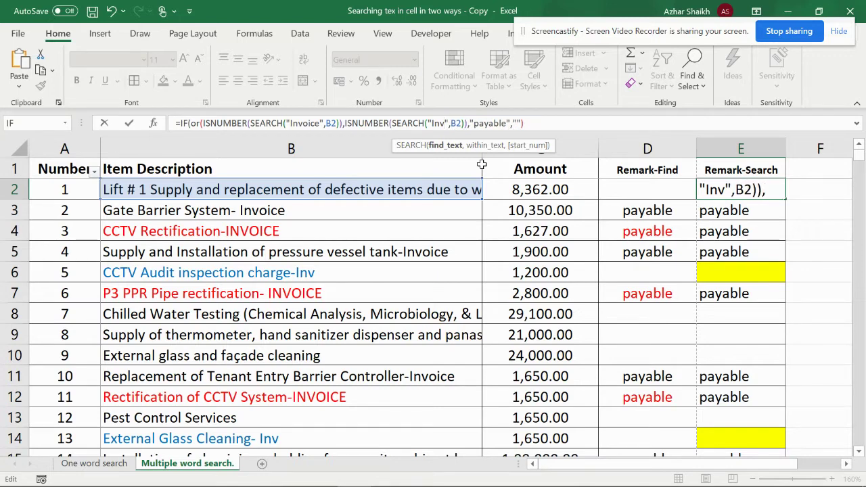
{"action": "left_click", "coordinate": [193, 123]}
{"action": "left_click", "coordinate": [211, 147]}
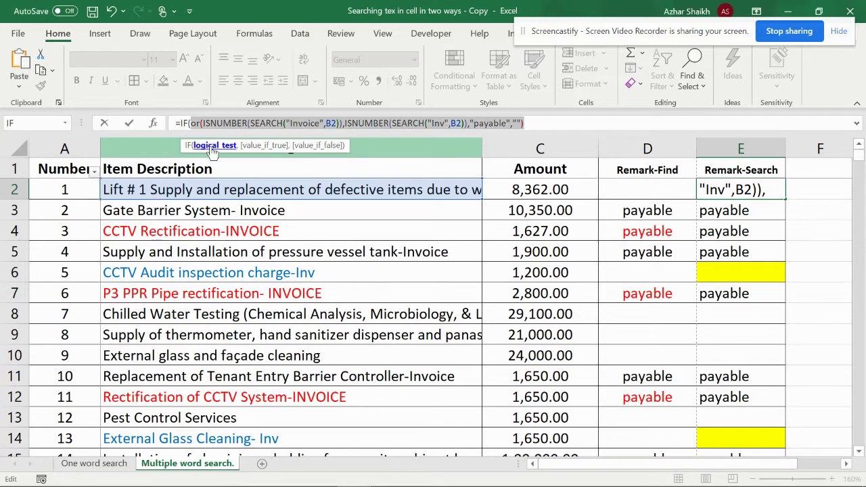
{"action": "left_click", "coordinate": [467, 123]}
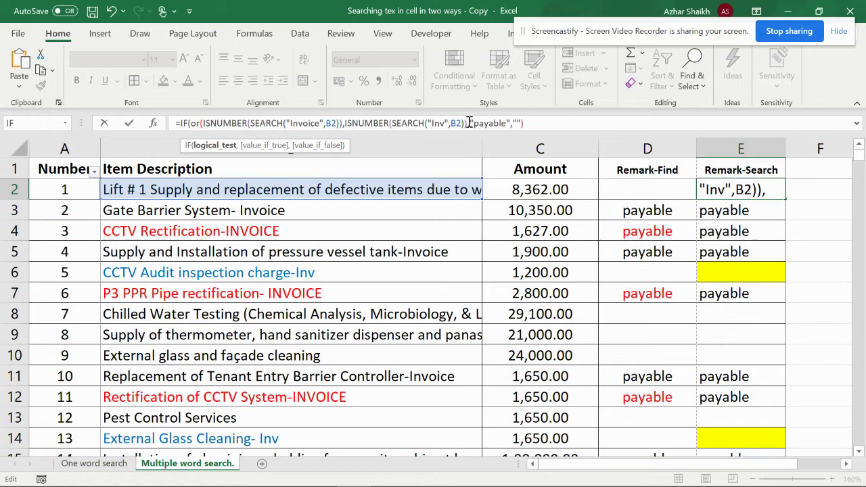
{"action": "type", "text": ")"}
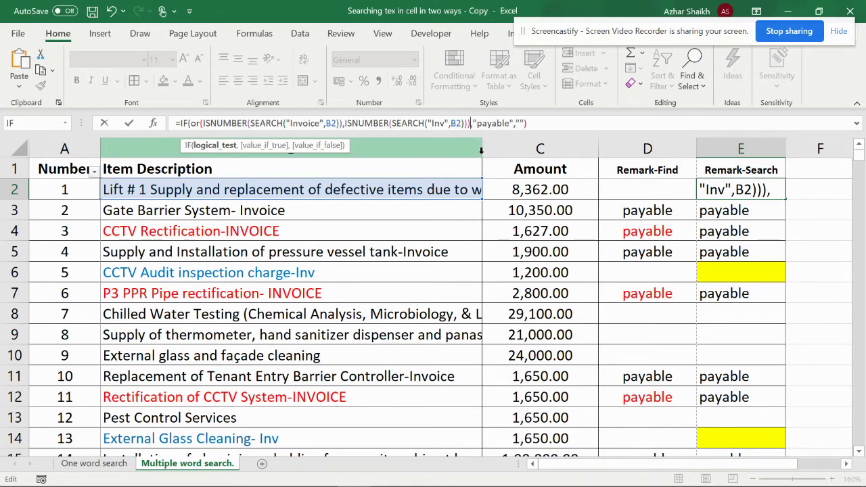
{"action": "left_click", "coordinate": [264, 145]}
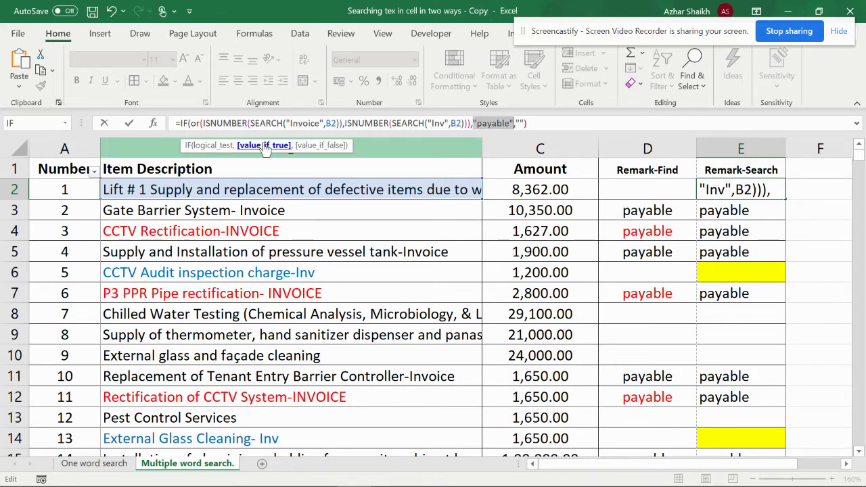
{"action": "left_click", "coordinate": [315, 145]}
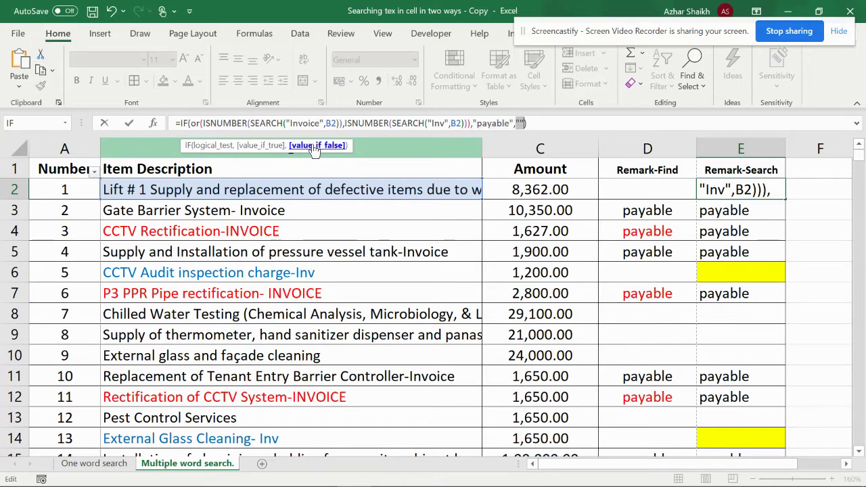
{"action": "type", "text": ")"}
{"action": "left_click", "coordinate": [554, 124]}
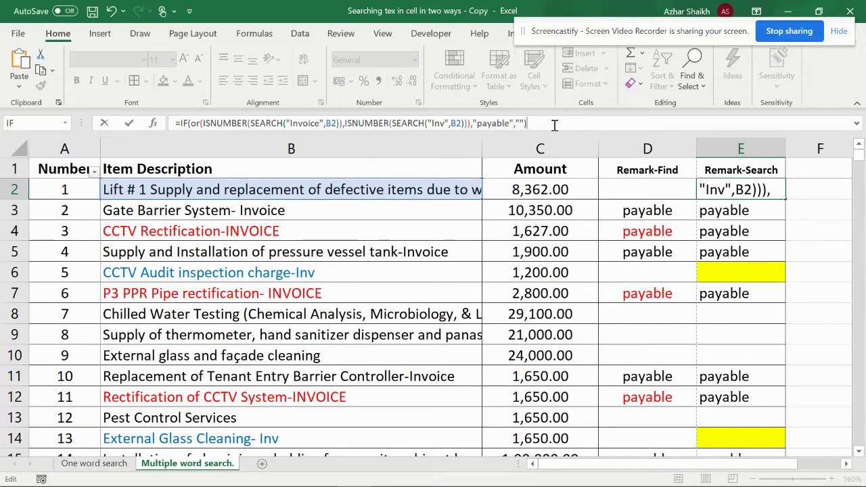
{"action": "key", "text": "Return"}
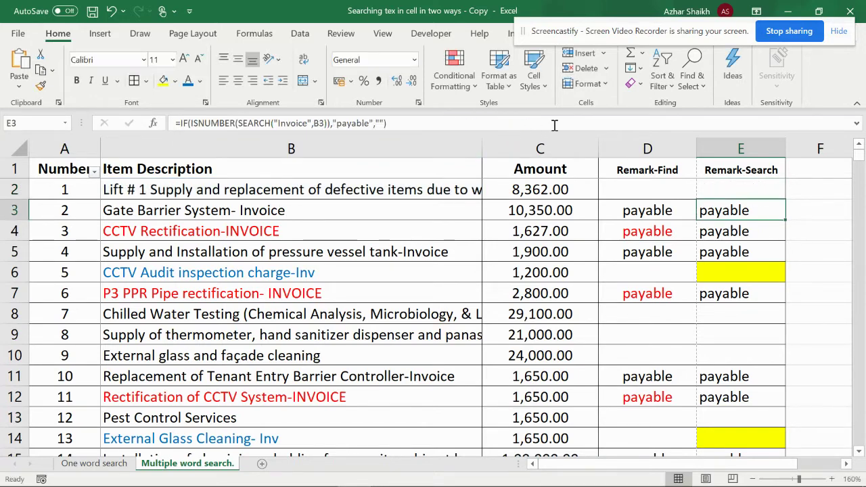
Fill E2's Invoice-or-Inv formula down to E6 and check the CCTV Audit result
{"action": "left_click", "coordinate": [776, 183]}
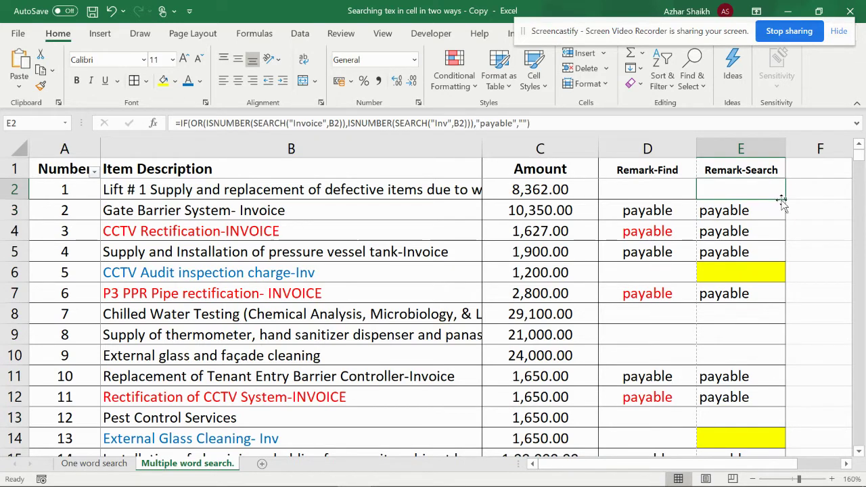
{"action": "left_click_drag", "start_coordinate": [786, 201], "coordinate": [782, 286]}
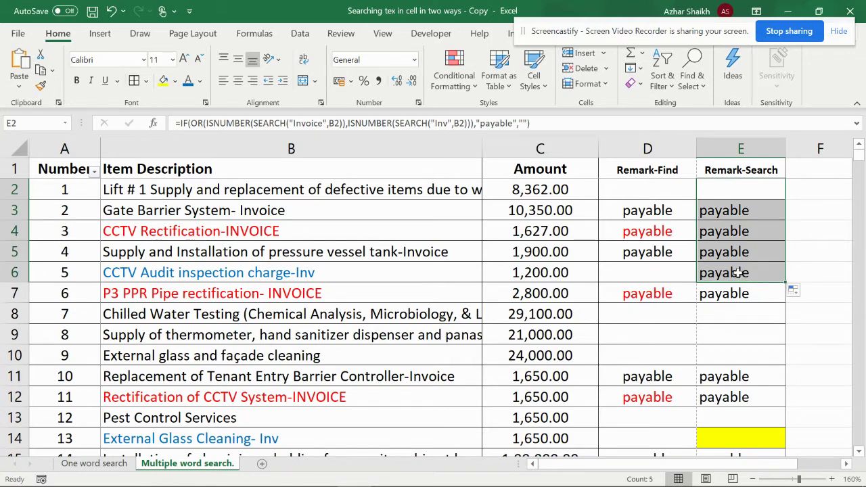
{"action": "left_click", "coordinate": [316, 268]}
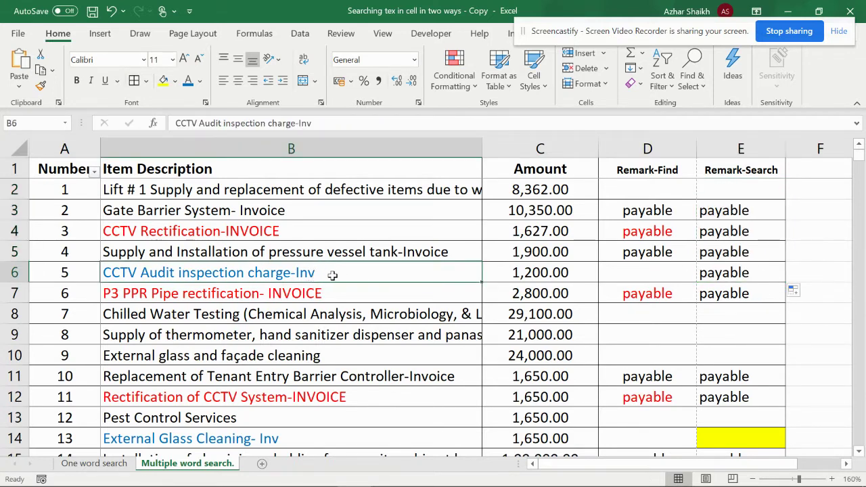
{"action": "left_click", "coordinate": [744, 274]}
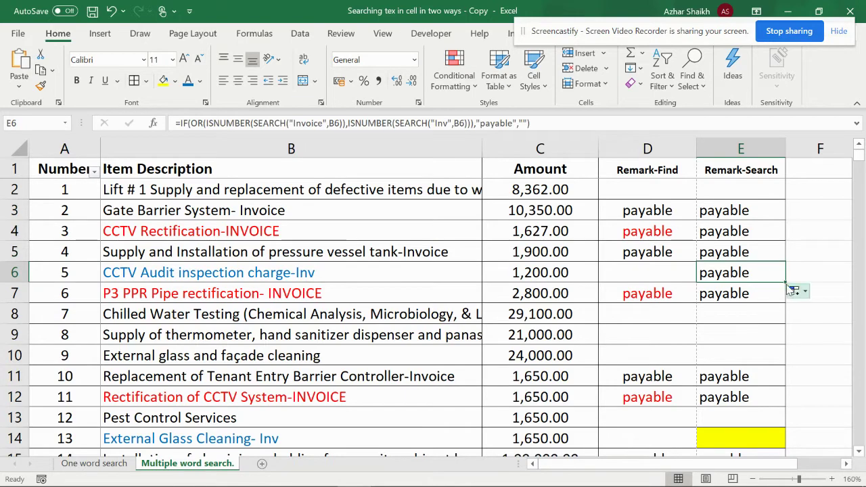
Fill the formula from E6 down to E28 and confirm External Glass Cleaning shows payable
{"action": "mouse_move", "coordinate": [785, 283]}
{"action": "left_mouse_down"}
{"action": "mouse_move", "coordinate": [780, 448]}
{"action": "mouse_move", "coordinate": [766, 206]}
{"action": "left_mouse_up"}
{"action": "scroll", "coordinate": [723, 288], "scroll_direction": "up", "scroll_amount": 3}
{"action": "scroll", "coordinate": [722, 285], "scroll_direction": "up", "scroll_amount": 5}
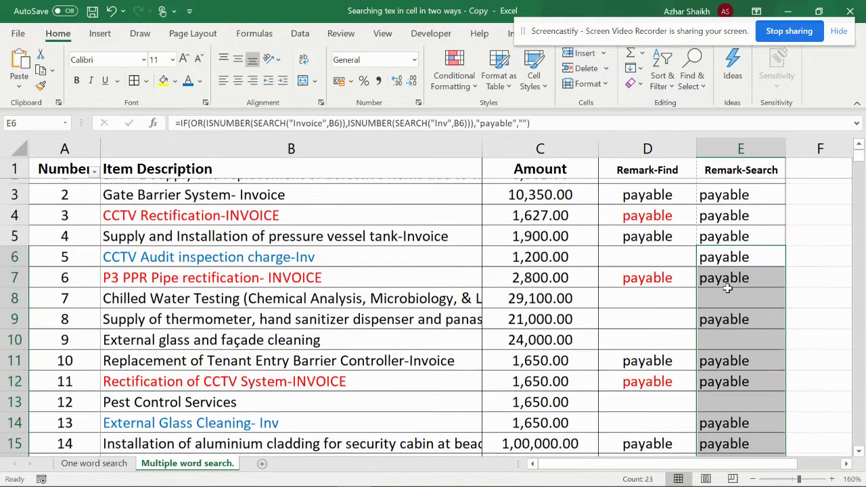
{"action": "scroll", "coordinate": [722, 287], "scroll_direction": "down", "scroll_amount": 2}
{"action": "left_click", "coordinate": [725, 318]}
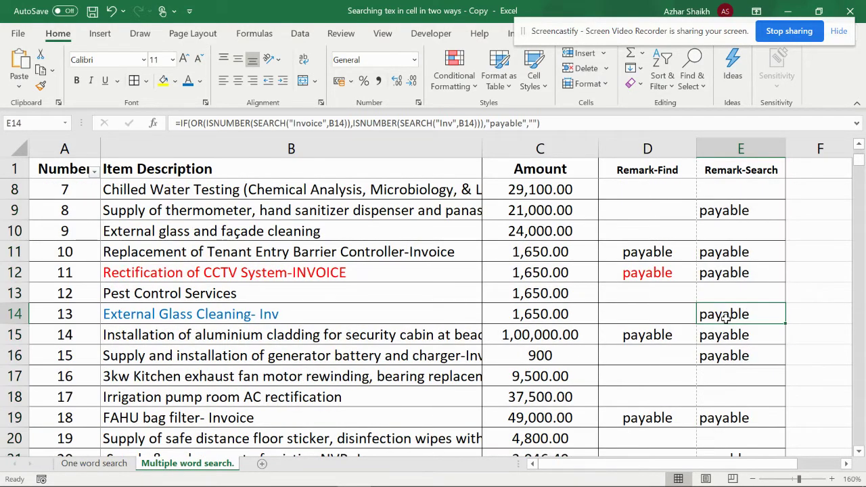
{"action": "left_click", "coordinate": [244, 316]}
{"action": "left_click", "coordinate": [749, 315]}
{"action": "scroll", "coordinate": [744, 291], "scroll_direction": "up", "scroll_amount": 2}
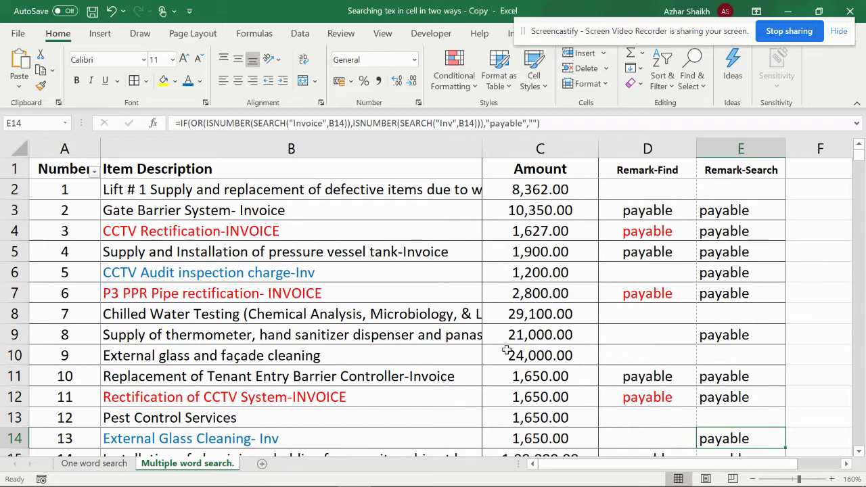
{"action": "scroll", "coordinate": [429, 285], "scroll_direction": "down", "scroll_amount": 1}
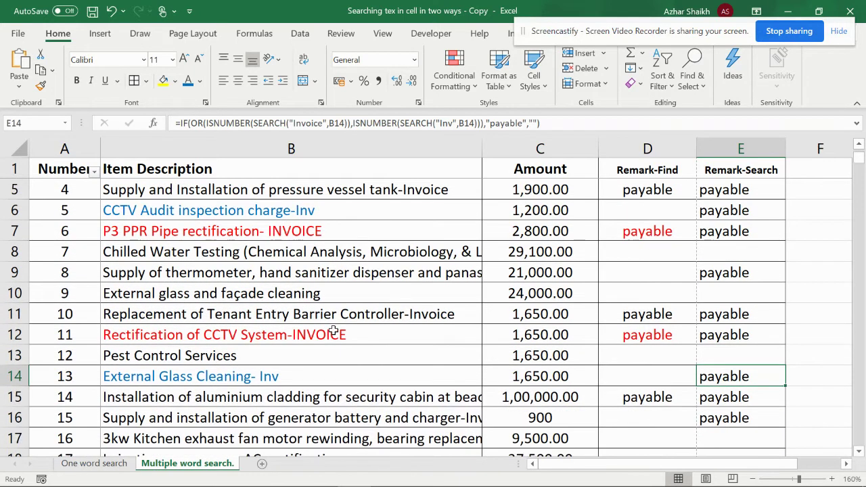
{"action": "left_click", "coordinate": [288, 375]}
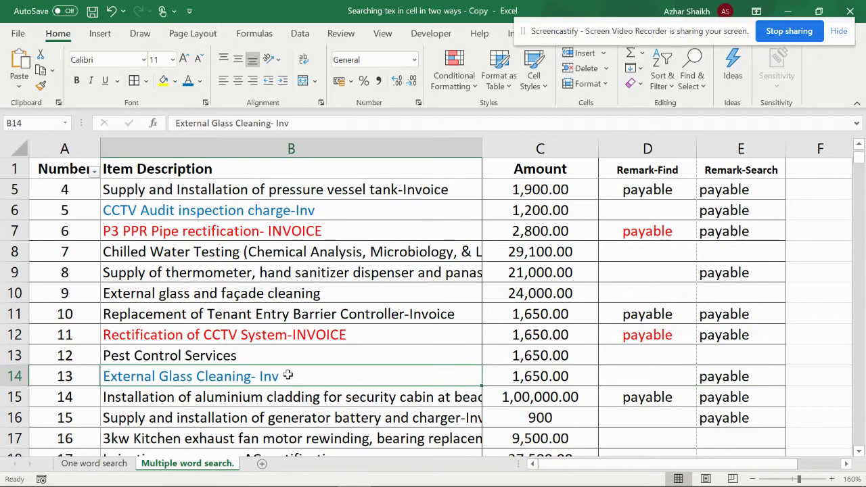
{"action": "double_click", "coordinate": [287, 376]}
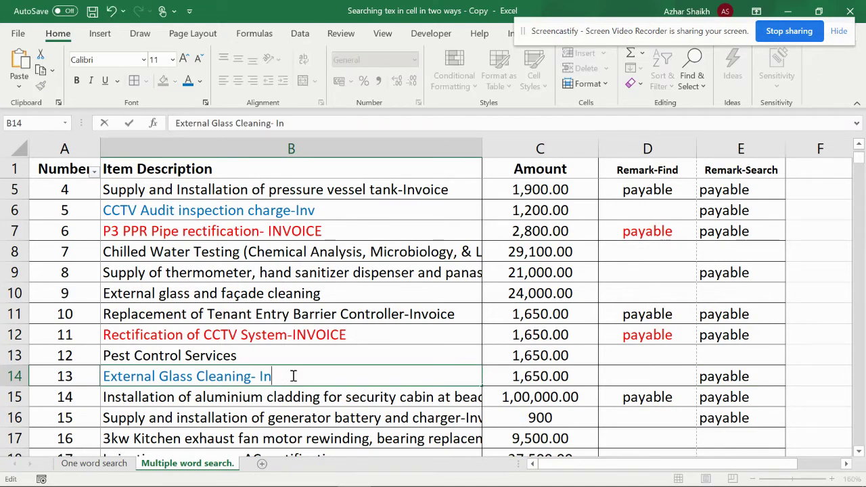
{"action": "left_click", "coordinate": [306, 349]}
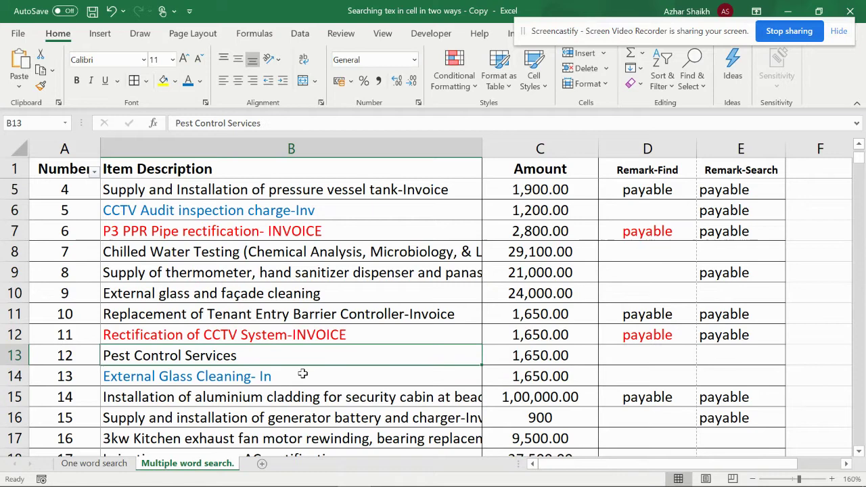
{"action": "left_click", "coordinate": [300, 371]}
{"action": "left_click", "coordinate": [701, 381]}
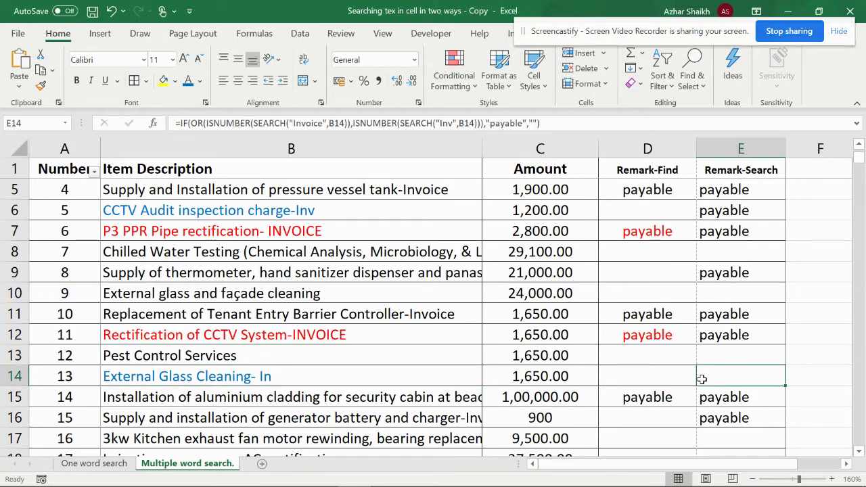
{"action": "double_click", "coordinate": [277, 376]}
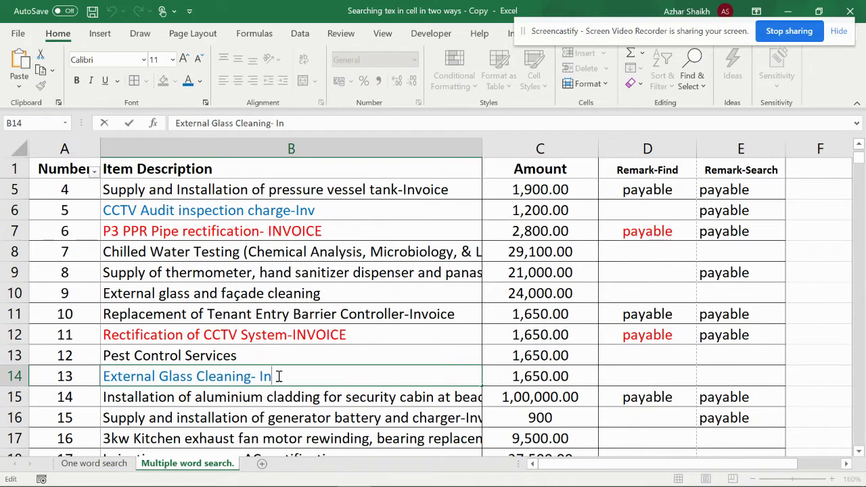
{"action": "type", "text": "v"}
{"action": "left_click", "coordinate": [324, 349]}
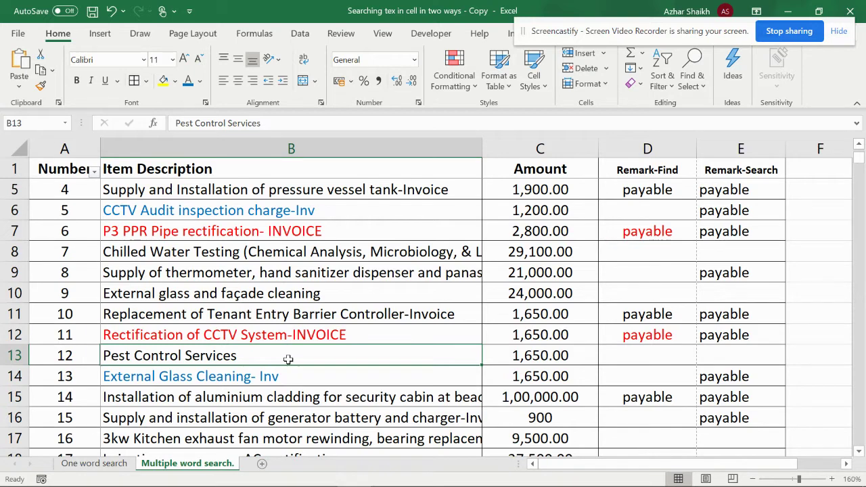
Review the Pest Control Services-in description in B13 and its Remark-Search formula
{"action": "double_click", "coordinate": [287, 358]}
{"action": "type", "text": "-in"}
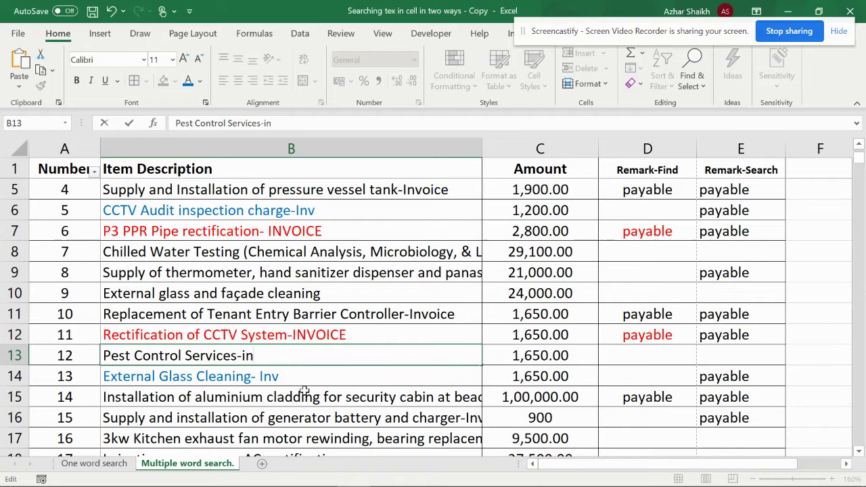
{"action": "left_click", "coordinate": [305, 392]}
{"action": "left_click", "coordinate": [283, 343]}
{"action": "left_click", "coordinate": [723, 357]}
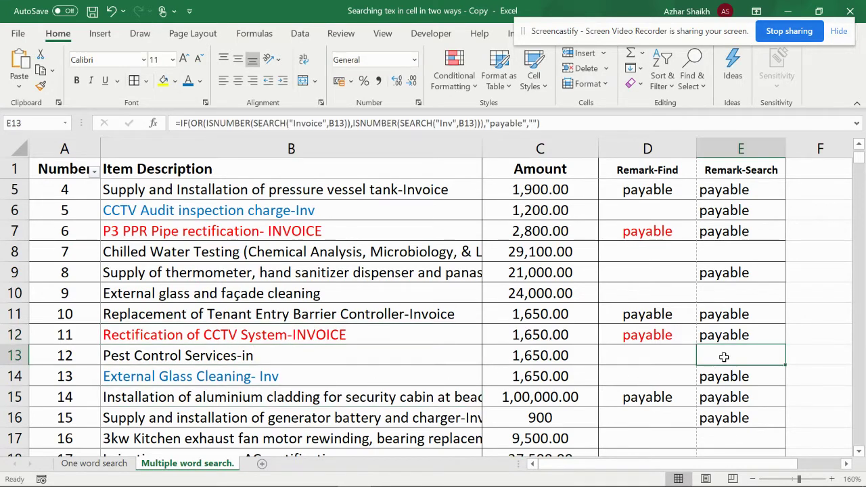
{"action": "left_click", "coordinate": [271, 359]}
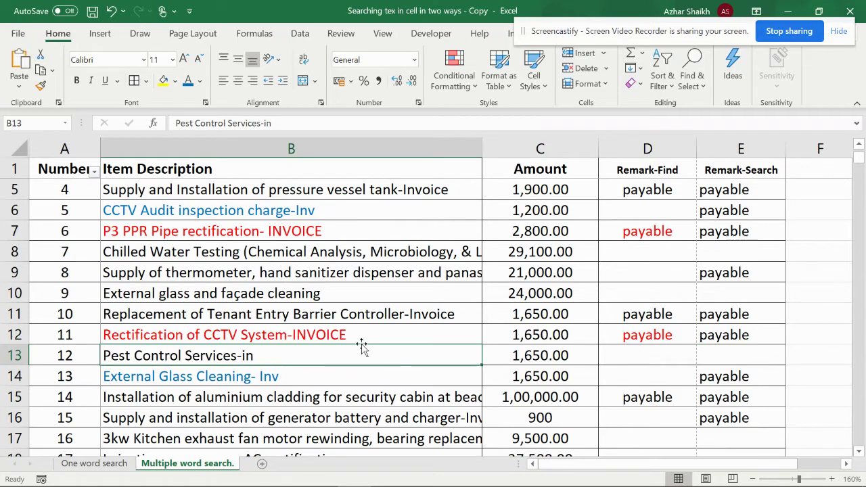
Append "-In" to B10's External glass and façade cleaning description, then inspect E5's formula
{"action": "left_click", "coordinate": [334, 293]}
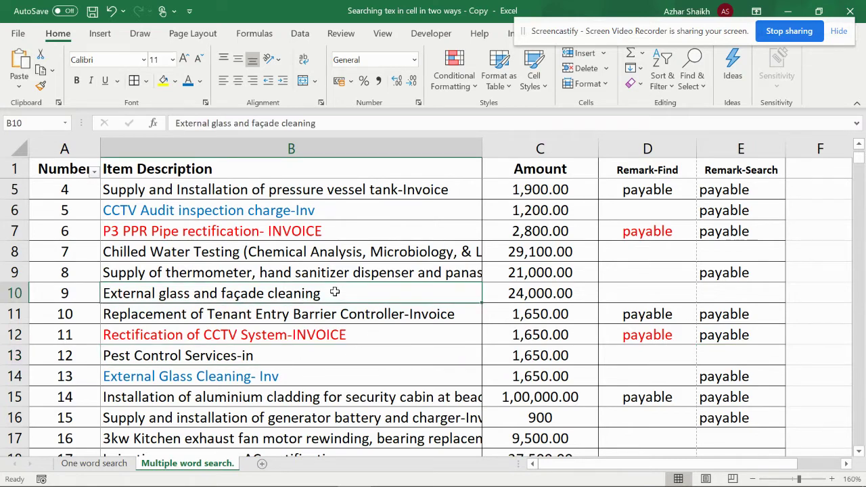
{"action": "double_click", "coordinate": [334, 292]}
{"action": "type", "text": "-"}
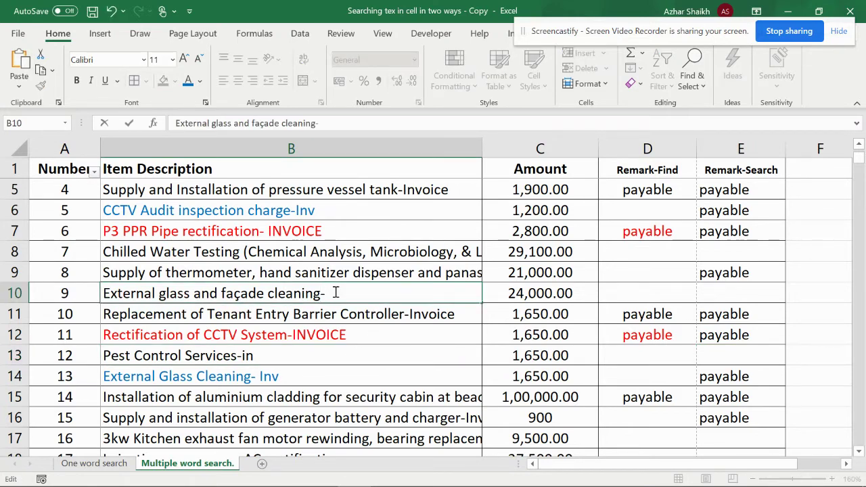
{"action": "type", "text": "In"}
{"action": "left_click", "coordinate": [352, 330]}
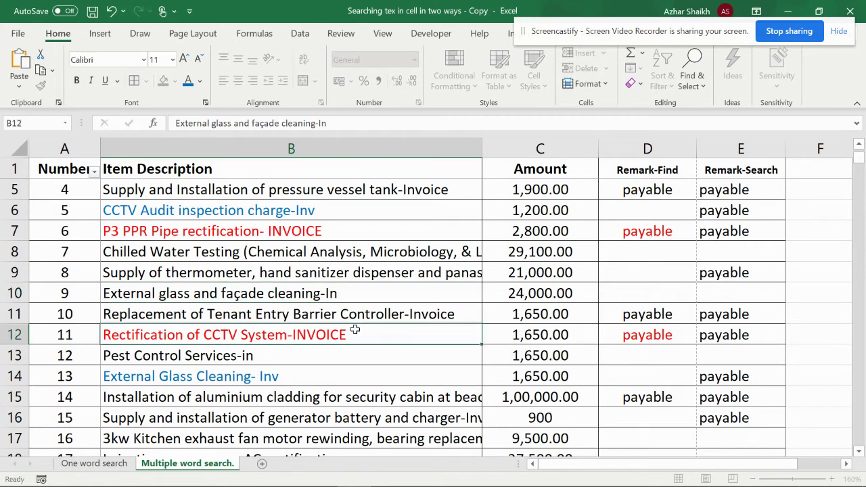
{"action": "left_click", "coordinate": [363, 277]}
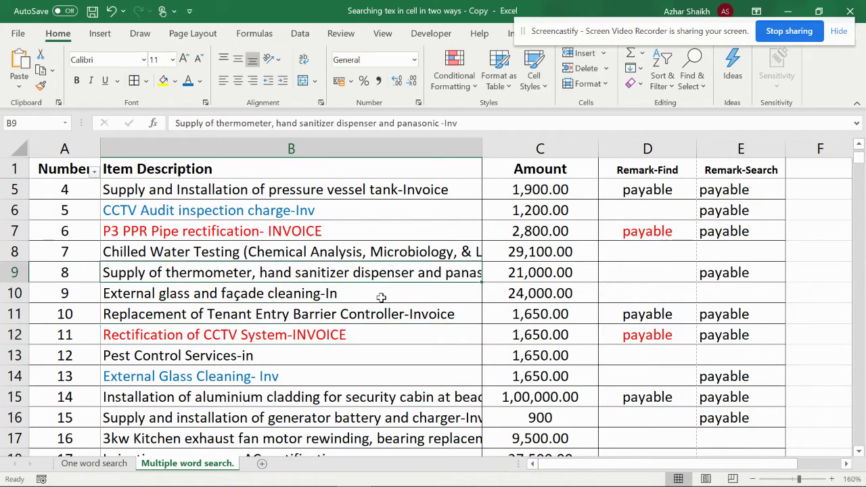
{"action": "left_click", "coordinate": [381, 298]}
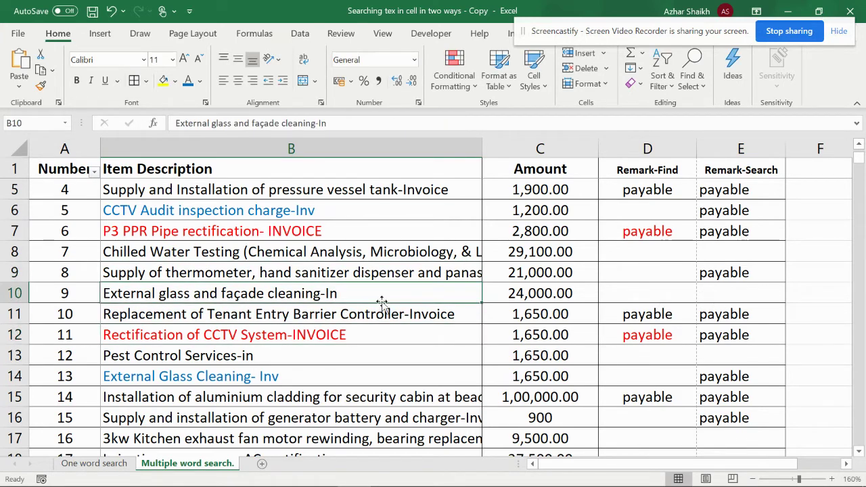
{"action": "left_click", "coordinate": [715, 190]}
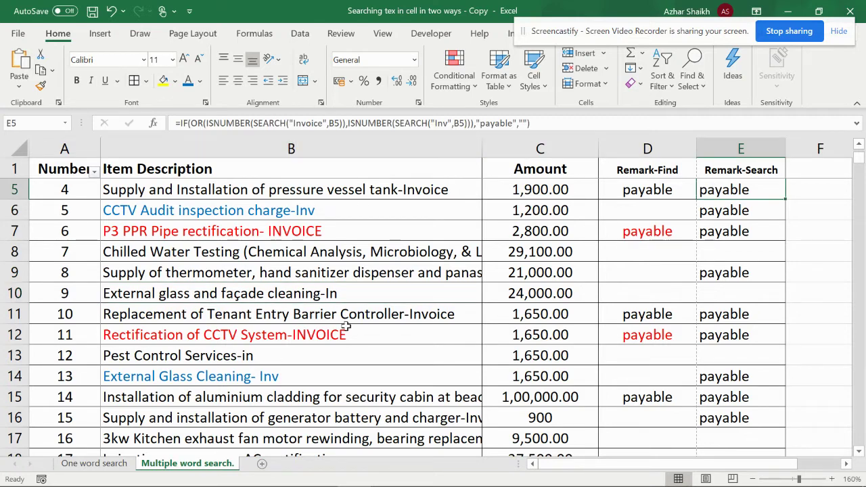
{"action": "left_click", "coordinate": [271, 358]}
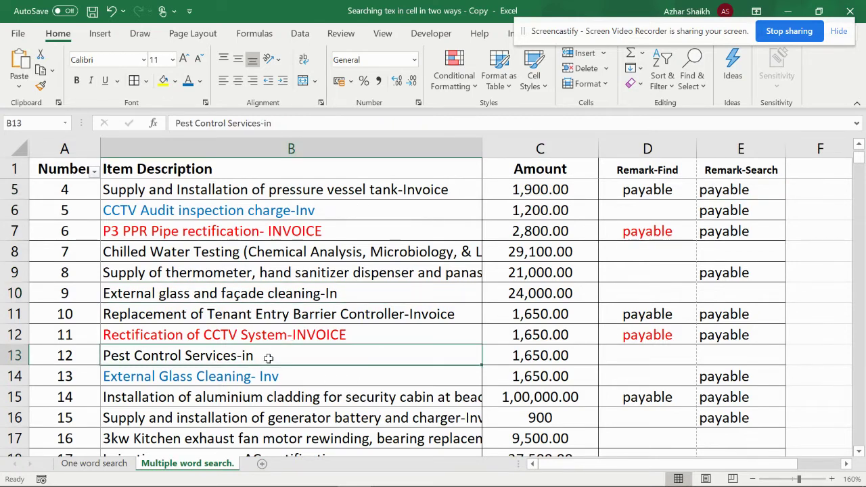
Apply yellow fill to B13 (Pest Control Services-in) and B10 (External glass and façade cleaning-In)
{"action": "left_click", "coordinate": [163, 81]}
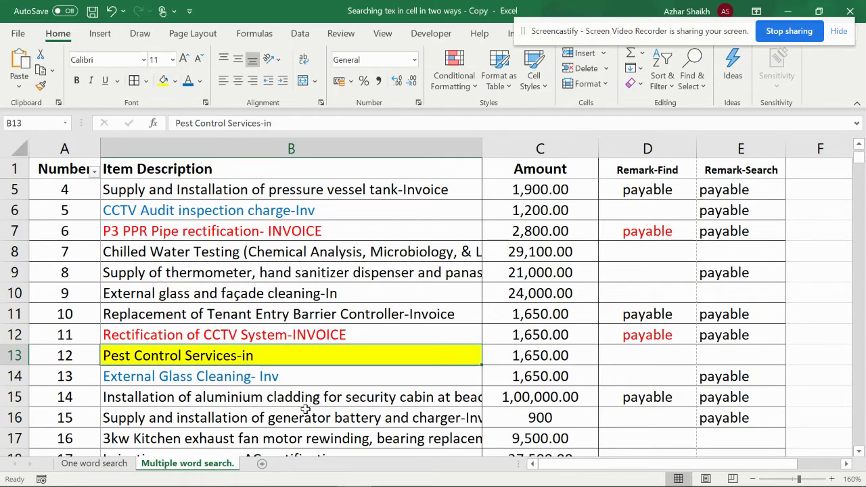
{"action": "left_click", "coordinate": [355, 296]}
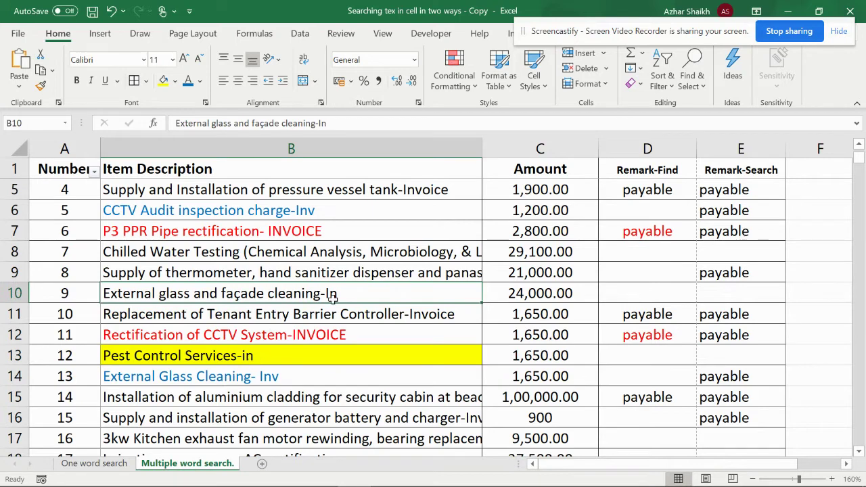
{"action": "left_click", "coordinate": [163, 80]}
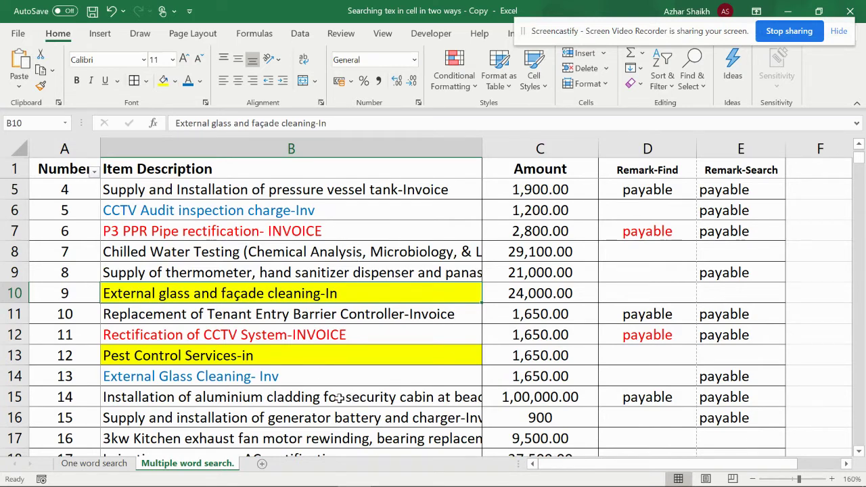
Replace the trailing word "Invoice" with "IN" in the B15 description
{"action": "left_click", "coordinate": [338, 398]}
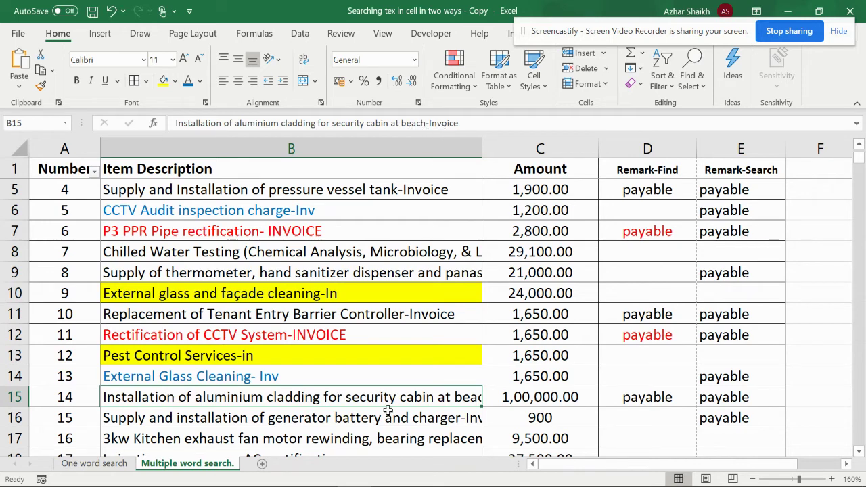
{"action": "left_click_drag", "start_coordinate": [460, 124], "coordinate": [436, 124]}
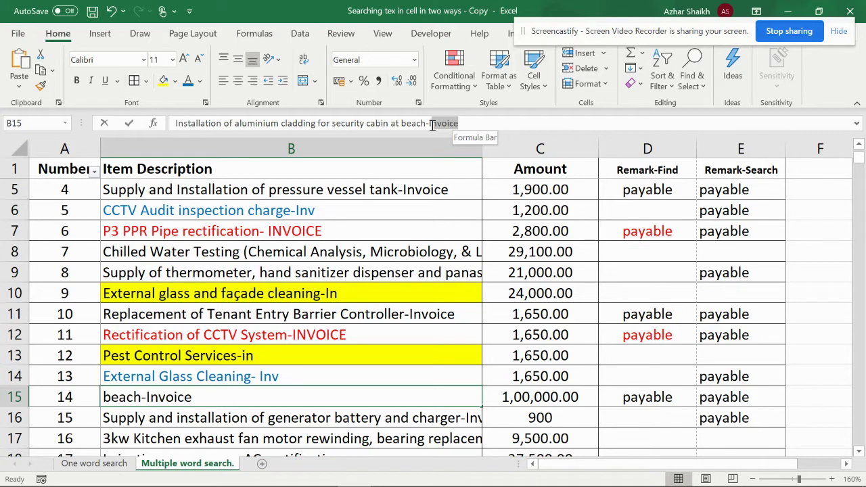
{"action": "left_click_drag", "start_coordinate": [431, 125], "coordinate": [430, 124]}
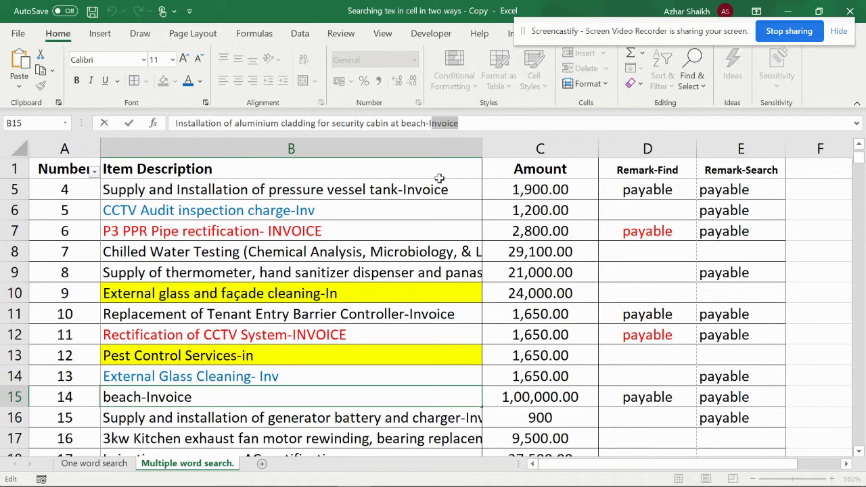
{"action": "type", "text": "IN"}
{"action": "left_click", "coordinate": [427, 378]}
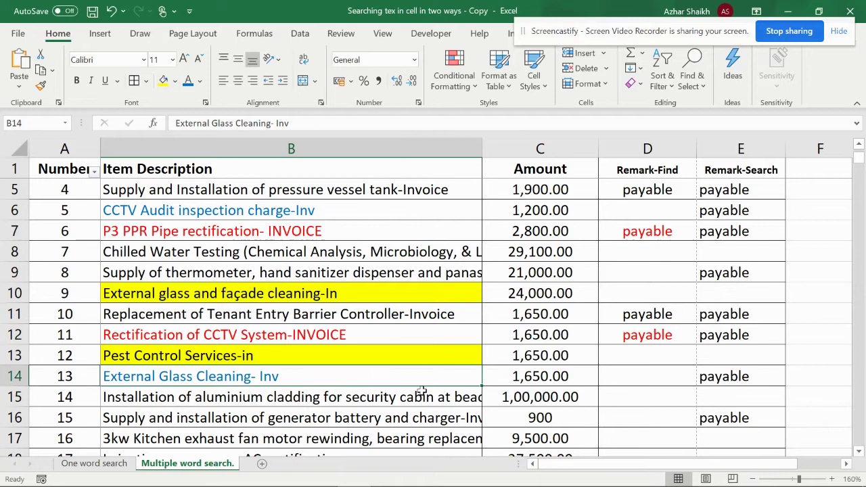
Delete "aluminium cladding for security" so B15 reads "Installation of cabin at beach-IN"
{"action": "left_click", "coordinate": [414, 403]}
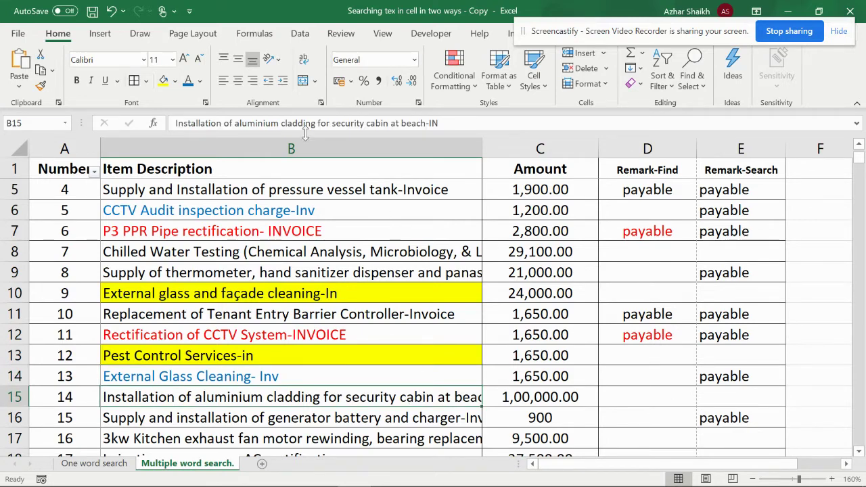
{"action": "left_click_drag", "start_coordinate": [236, 123], "coordinate": [367, 121]}
{"action": "key", "text": "Delete"}
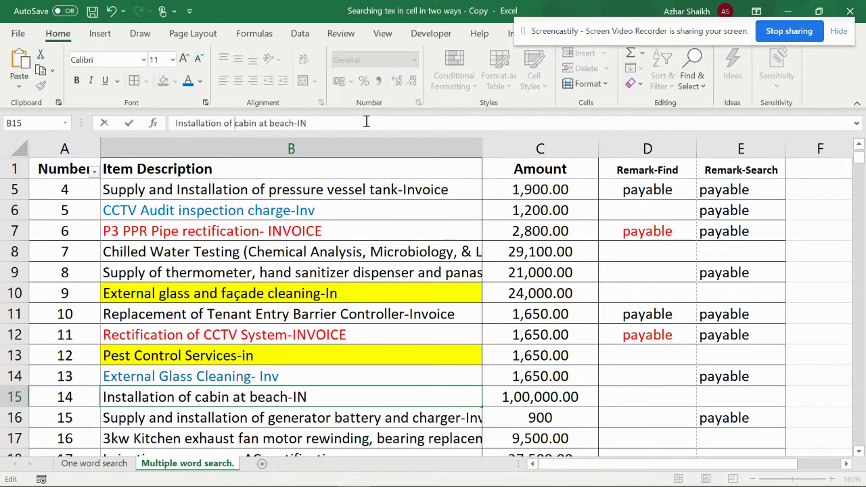
{"action": "left_click", "coordinate": [341, 329]}
{"action": "left_click", "coordinate": [306, 396]}
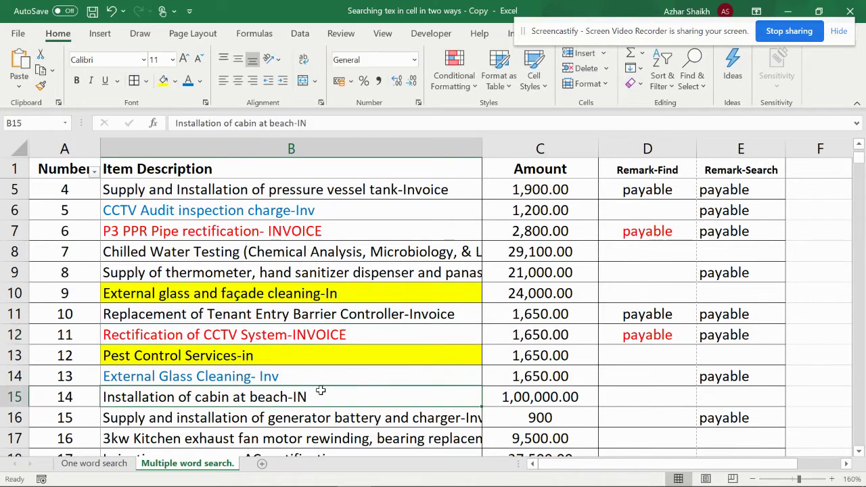
Fill B15 yellow and check the Remark-Search results for rows 15, 10 and 13
{"action": "left_click", "coordinate": [163, 81]}
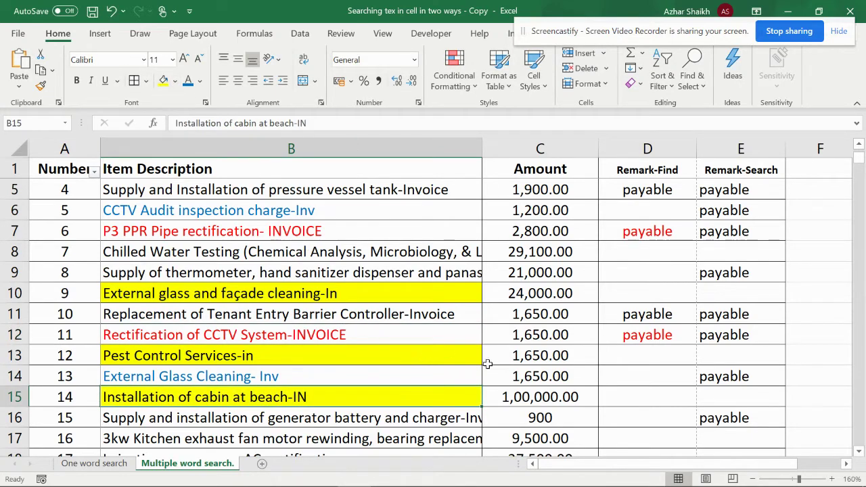
{"action": "left_click", "coordinate": [691, 405]}
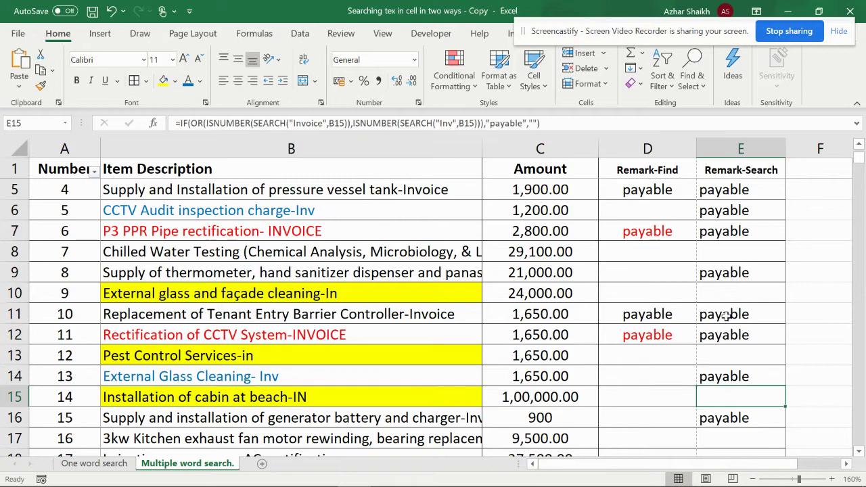
{"action": "left_click", "coordinate": [730, 295]}
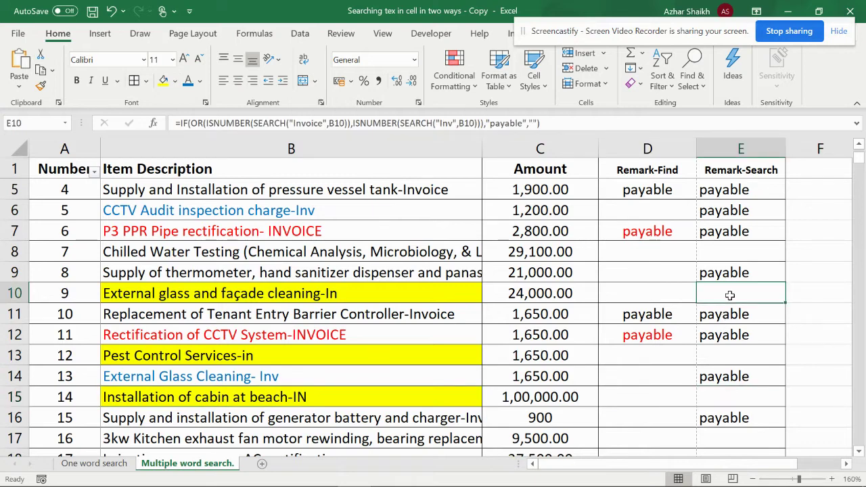
{"action": "left_click", "coordinate": [328, 360]}
{"action": "left_click", "coordinate": [739, 348]}
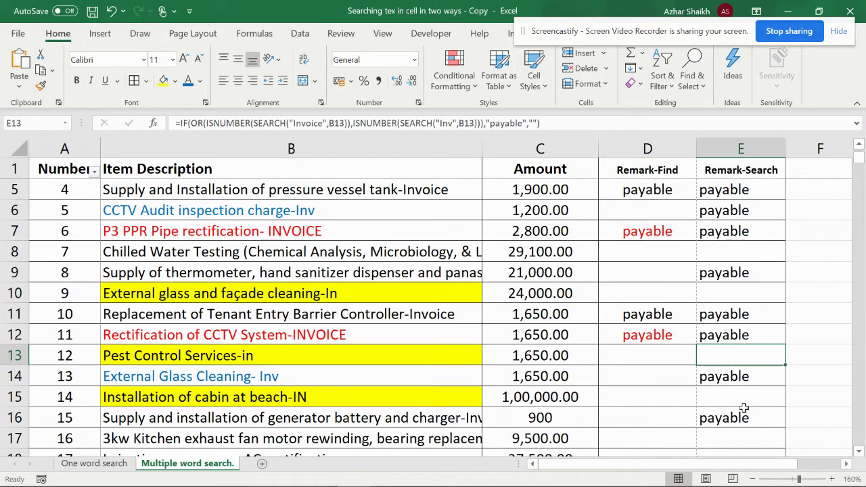
Select E5 and highlight its Invoice SEARCH condition and OR part in the formula bar
{"action": "left_click", "coordinate": [725, 191]}
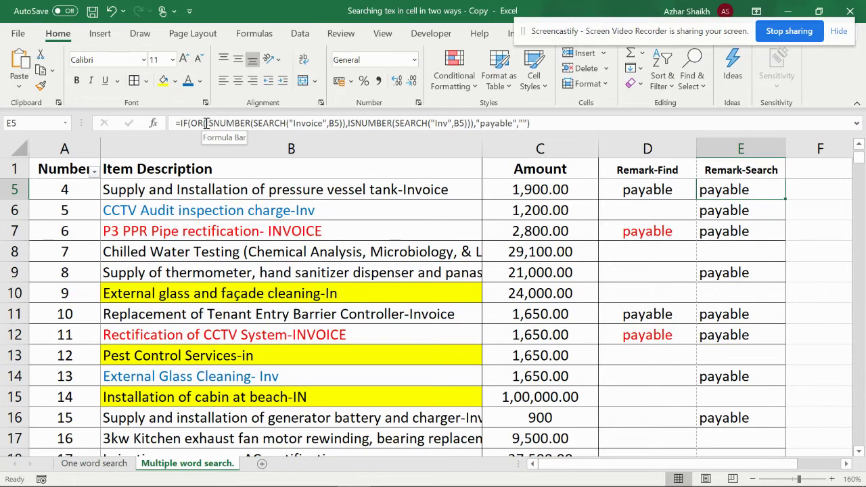
{"action": "left_click_drag", "start_coordinate": [206, 123], "coordinate": [345, 123]}
{"action": "key", "text": "ctrl+c"}
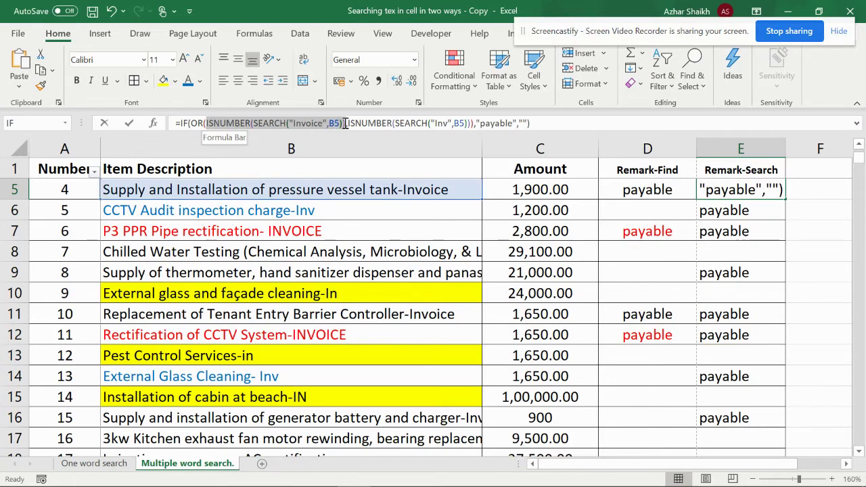
{"action": "left_click_drag", "start_coordinate": [345, 123], "coordinate": [346, 123]}
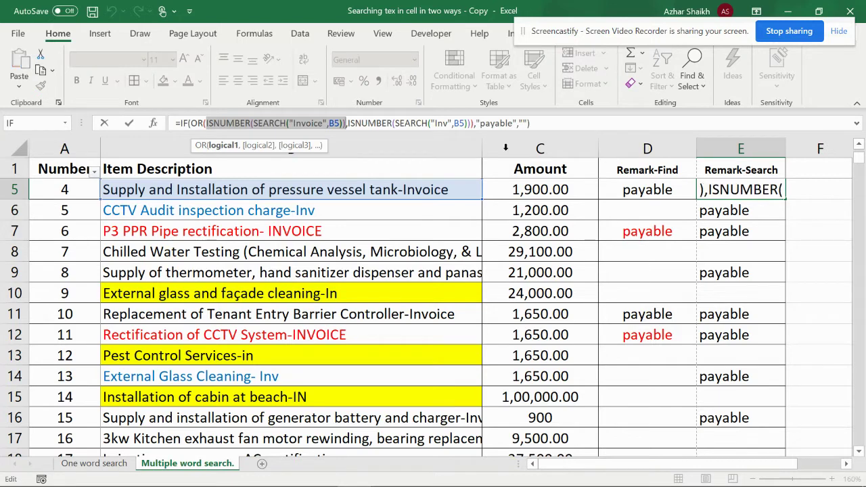
{"action": "left_click", "coordinate": [195, 123]}
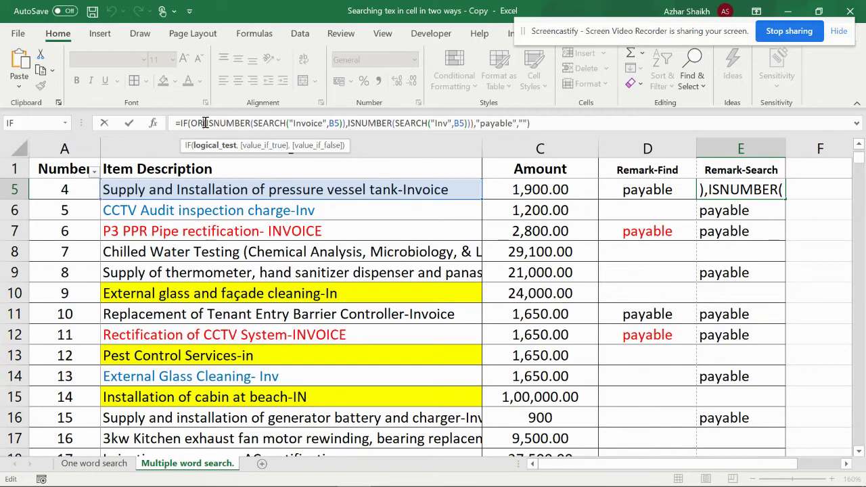
Paste a third ISNUMBER(SEARCH()) condition after OR( in E5 and change its word to "In"
{"action": "double_click", "coordinate": [199, 123]}
{"action": "left_click", "coordinate": [205, 123]}
{"action": "type", "text": "("}
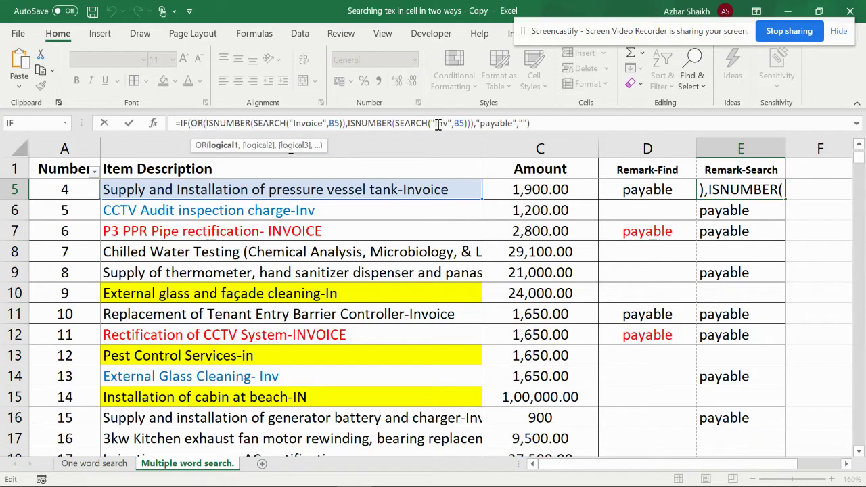
{"action": "key", "text": "ctrl+v"}
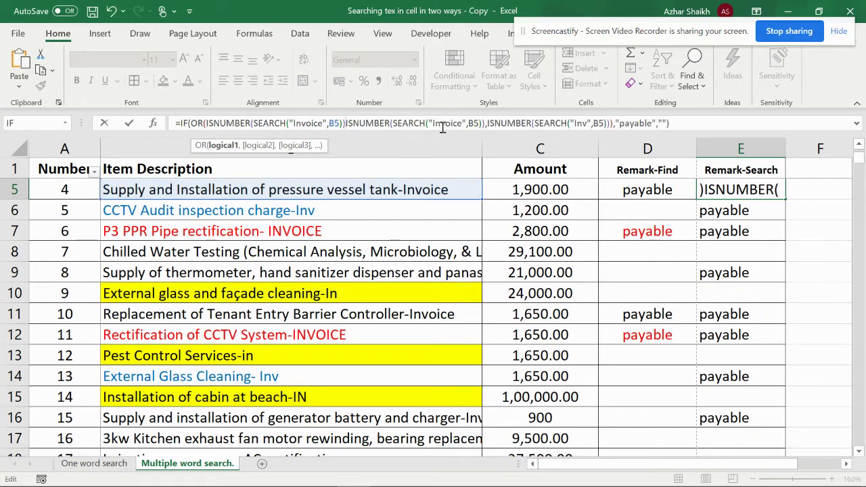
{"action": "left_click", "coordinate": [343, 124]}
{"action": "left_click", "coordinate": [325, 124]}
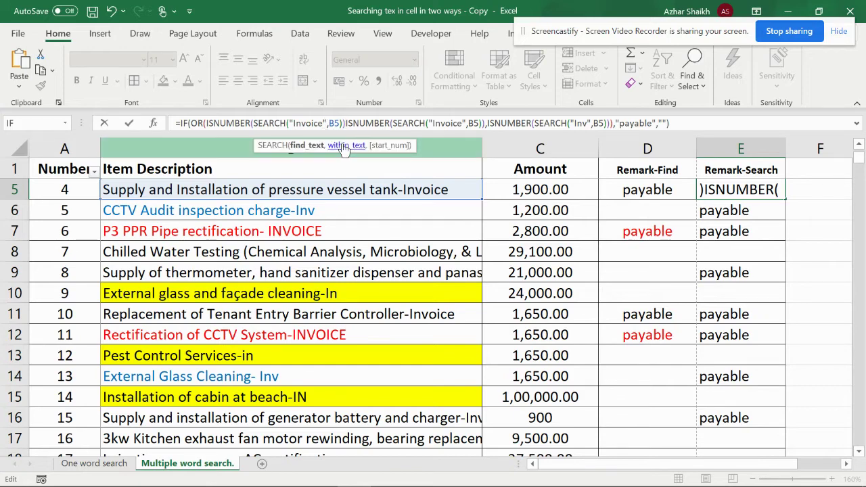
{"action": "key", "text": "BackSpace"}
{"action": "key", "text": "BackSpace"}
{"action": "key", "text": "BackSpace"}
{"action": "key", "text": "BackSpace"}
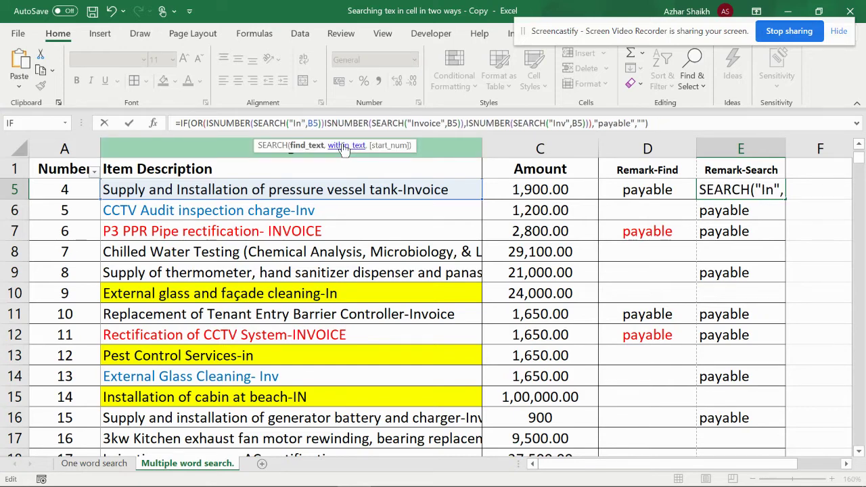
Add a comma after the new "In" condition, verify the OR and IF arguments, and commit E5
{"action": "left_click", "coordinate": [210, 126]}
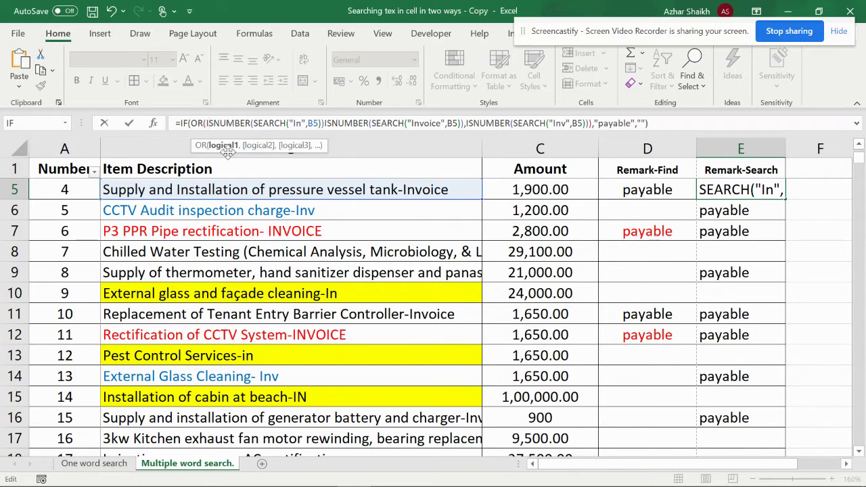
{"action": "left_click", "coordinate": [224, 146]}
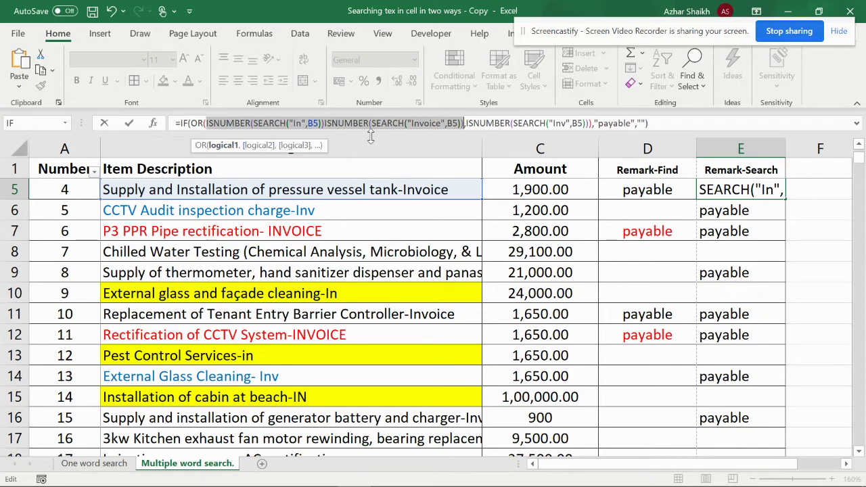
{"action": "left_click", "coordinate": [326, 123]}
{"action": "type", "text": ","}
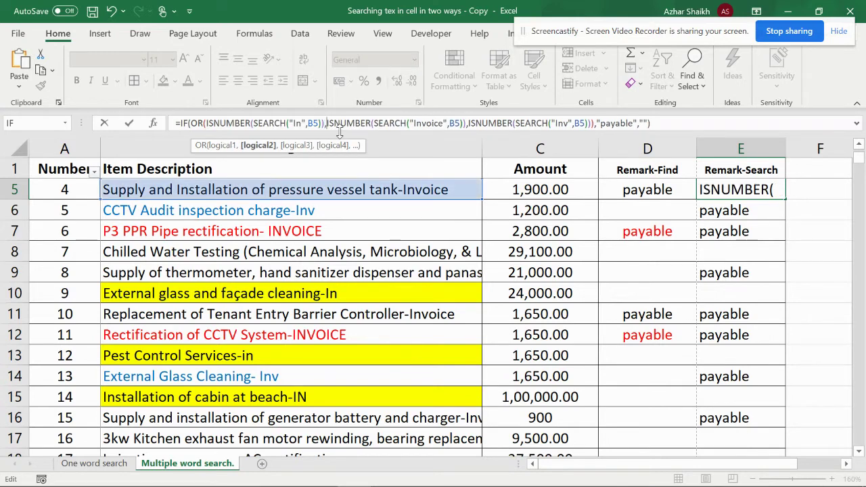
{"action": "left_click", "coordinate": [264, 147]}
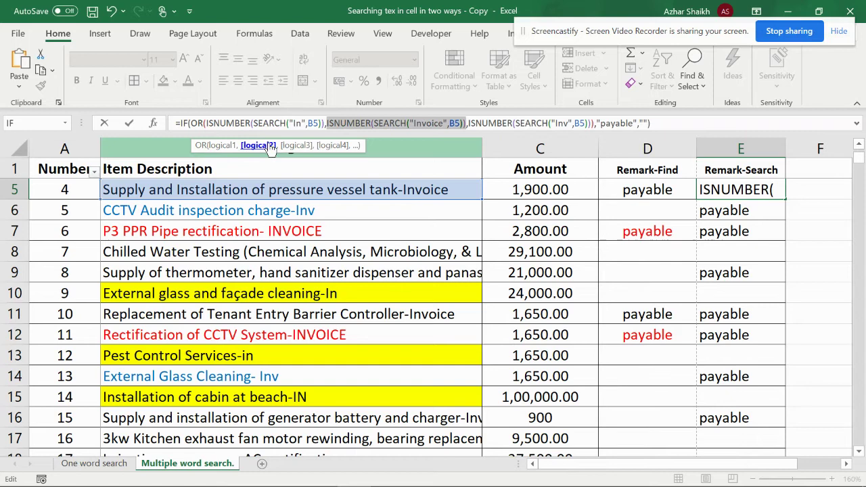
{"action": "left_click", "coordinate": [306, 146]}
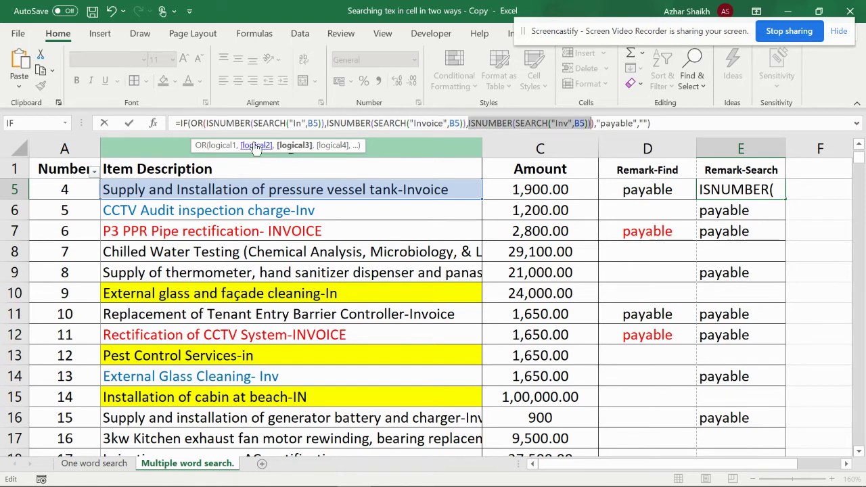
{"action": "left_click", "coordinate": [191, 123]}
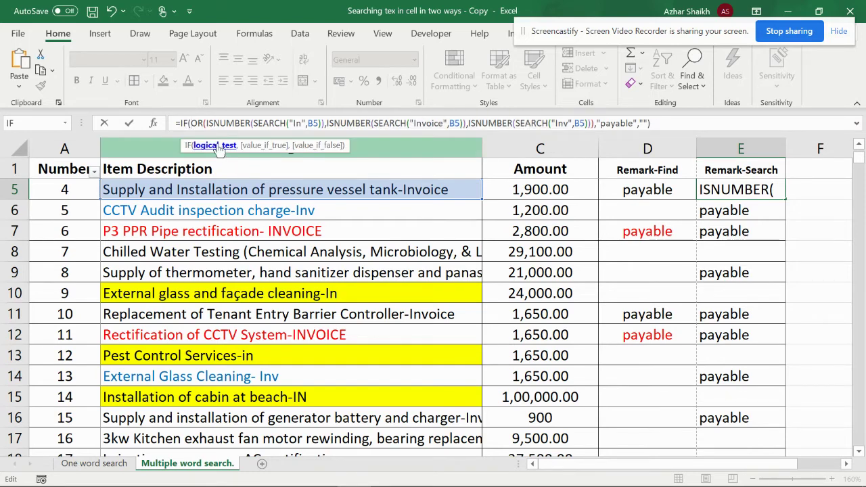
{"action": "left_click", "coordinate": [219, 147]}
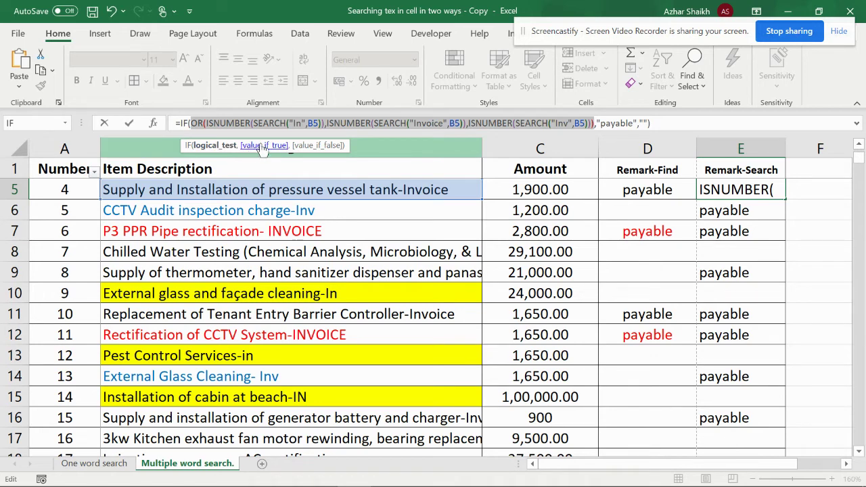
{"action": "left_click", "coordinate": [263, 146]}
{"action": "left_click", "coordinate": [322, 146]}
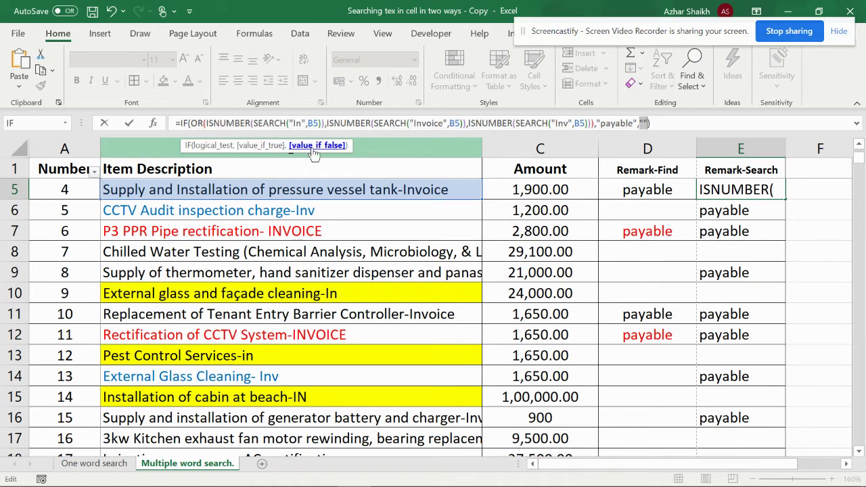
{"action": "left_click", "coordinate": [678, 127]}
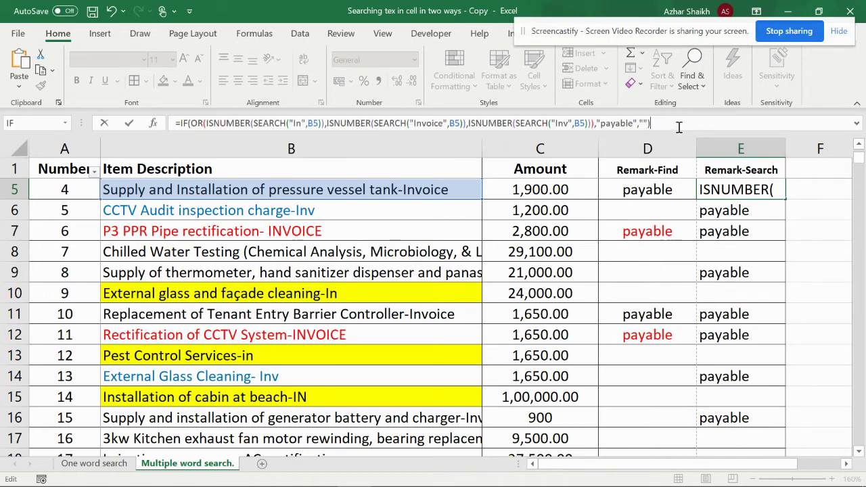
{"action": "key", "text": "Return"}
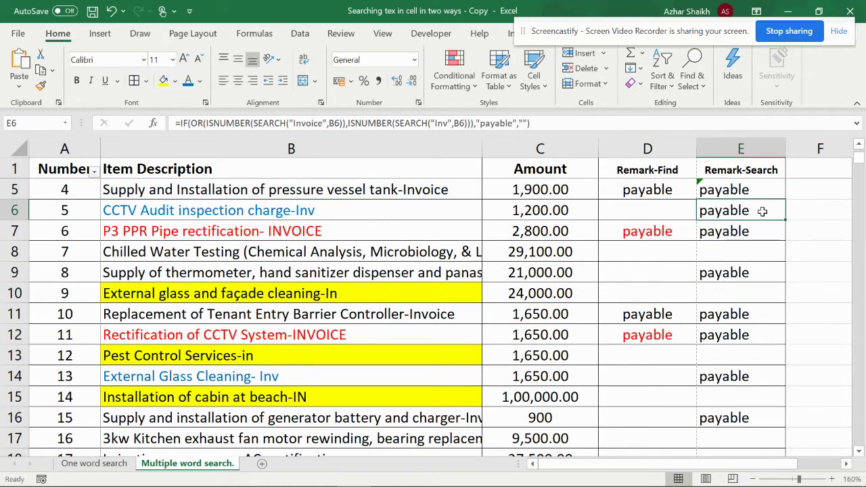
Fill rows 10, 13 and 15 yellow across columns A to E
{"action": "left_click", "coordinate": [763, 189]}
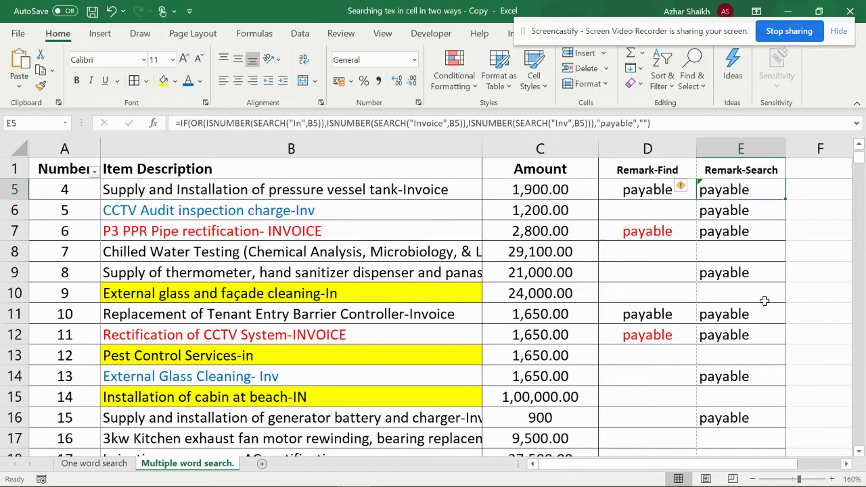
{"action": "mouse_move", "coordinate": [94, 294]}
{"action": "left_mouse_down"}
{"action": "mouse_move", "coordinate": [344, 315]}
{"action": "mouse_move", "coordinate": [677, 324]}
{"action": "mouse_move", "coordinate": [714, 290]}
{"action": "left_mouse_up"}
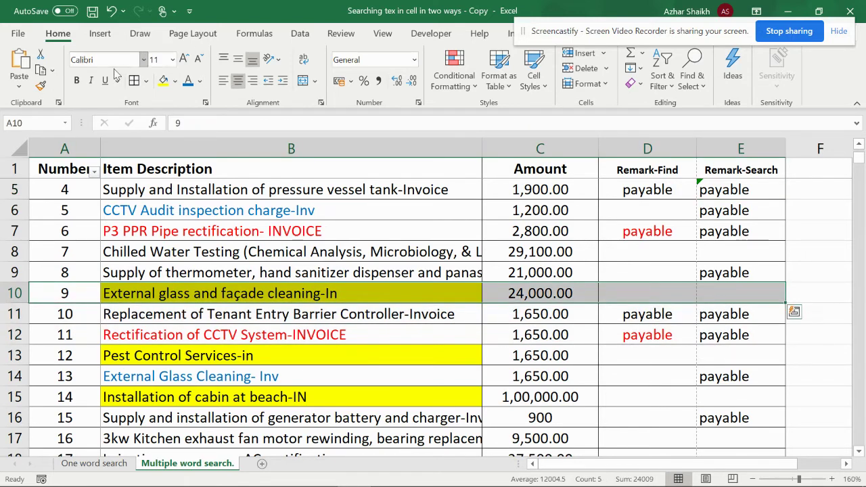
{"action": "left_click", "coordinate": [164, 81]}
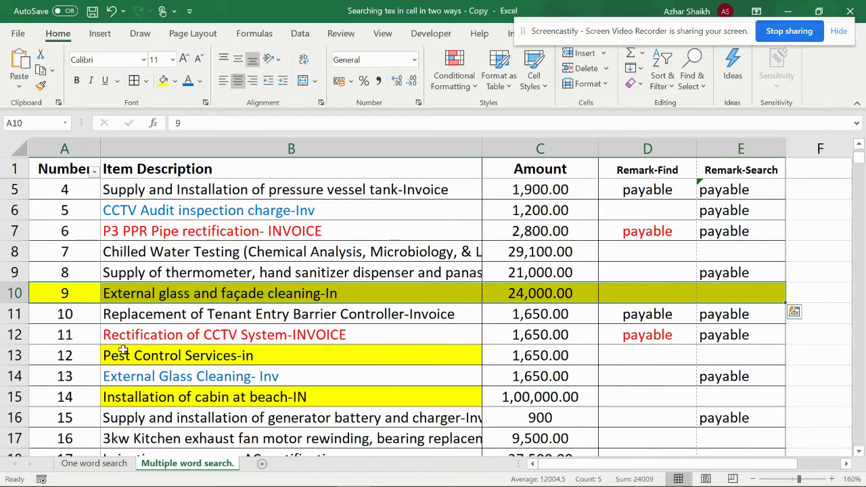
{"action": "left_click_drag", "start_coordinate": [99, 357], "coordinate": [710, 358]}
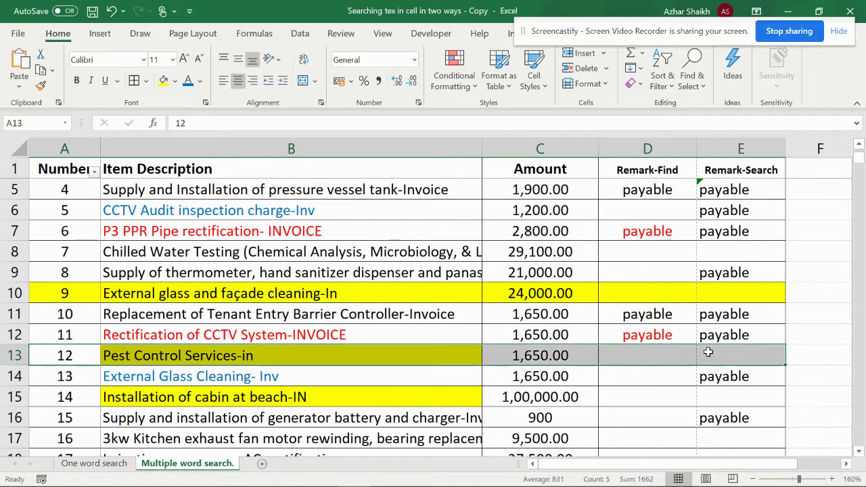
{"action": "left_click", "coordinate": [164, 80]}
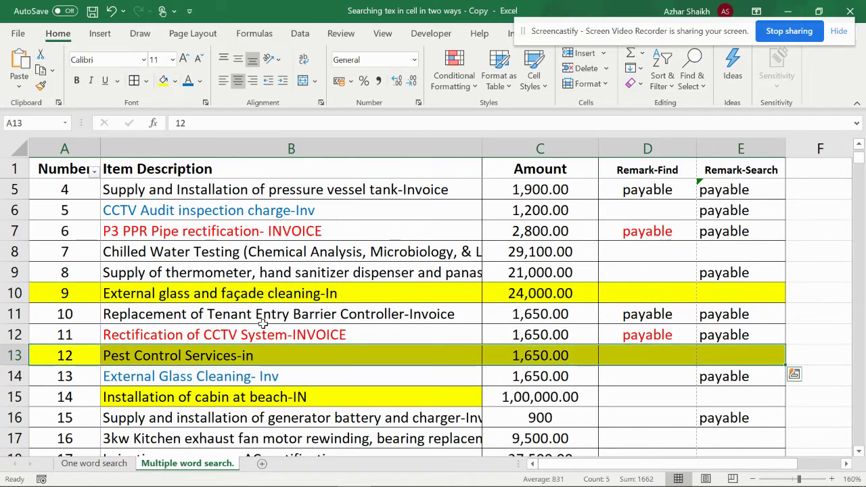
{"action": "mouse_move", "coordinate": [67, 398]}
{"action": "left_mouse_down"}
{"action": "mouse_move", "coordinate": [686, 408]}
{"action": "mouse_move", "coordinate": [708, 400]}
{"action": "left_mouse_up"}
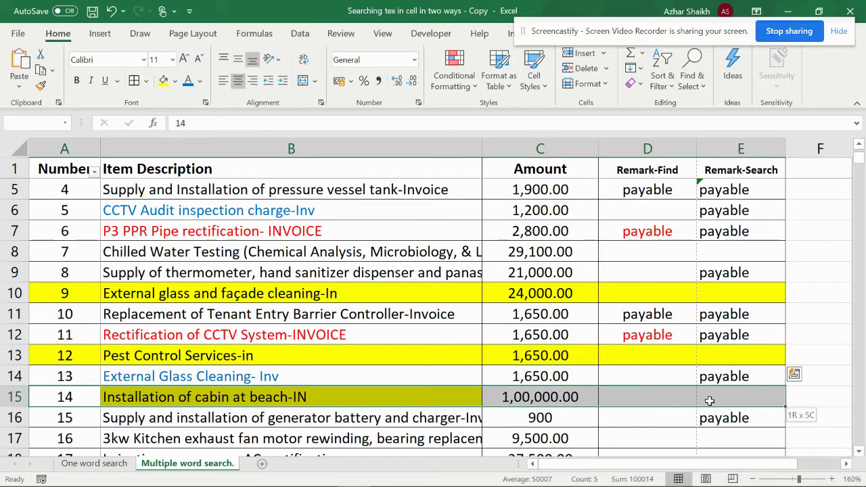
{"action": "left_click", "coordinate": [163, 81]}
Fill the E5 SEARCH formula down column E, then compare descriptions and the SEARCH and FIND formulas
{"action": "left_click", "coordinate": [755, 189]}
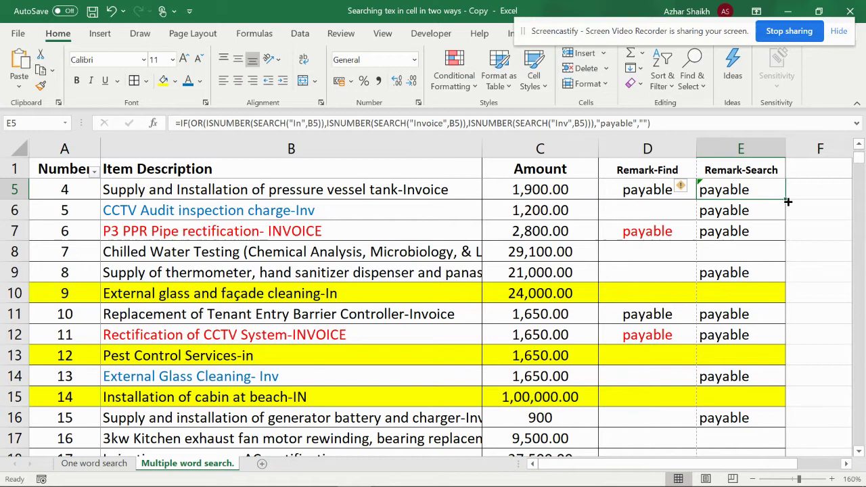
{"action": "double_click", "coordinate": [786, 197]}
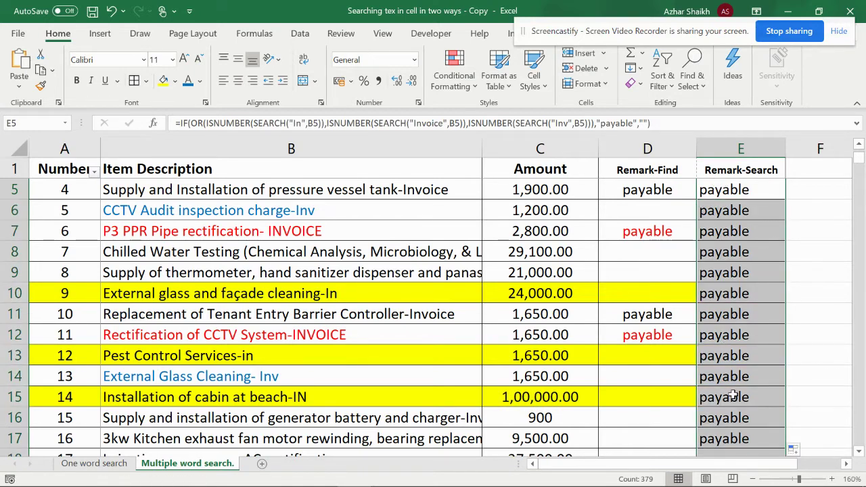
{"action": "double_click", "coordinate": [350, 296]}
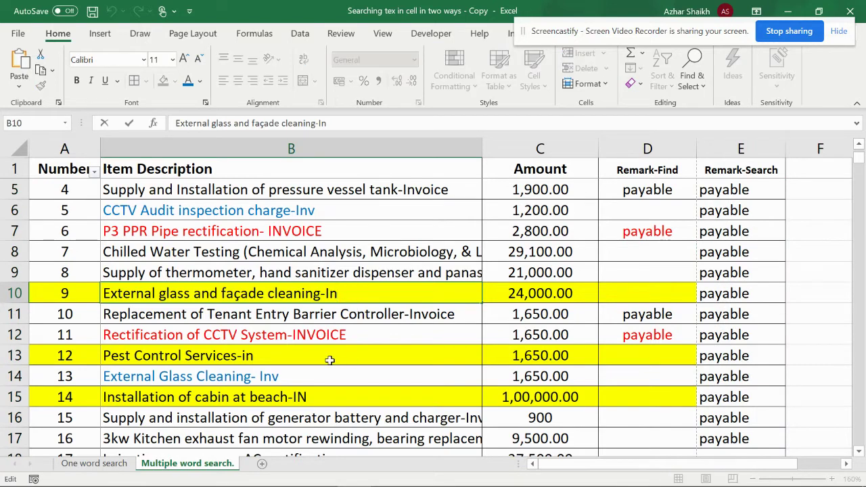
{"action": "left_click", "coordinate": [314, 397]}
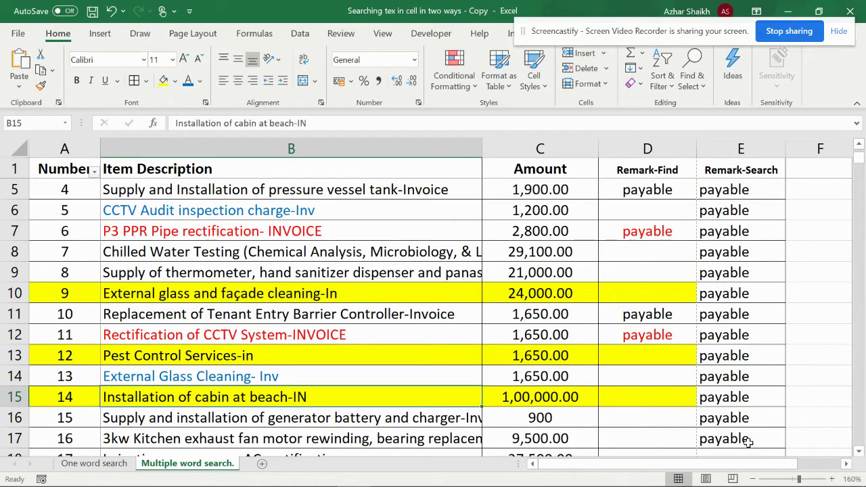
{"action": "left_click", "coordinate": [723, 195]}
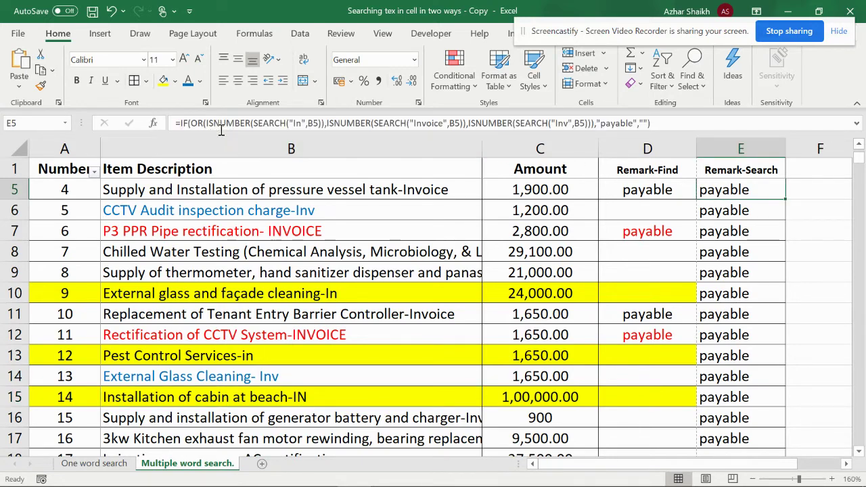
{"action": "left_click", "coordinate": [647, 190]}
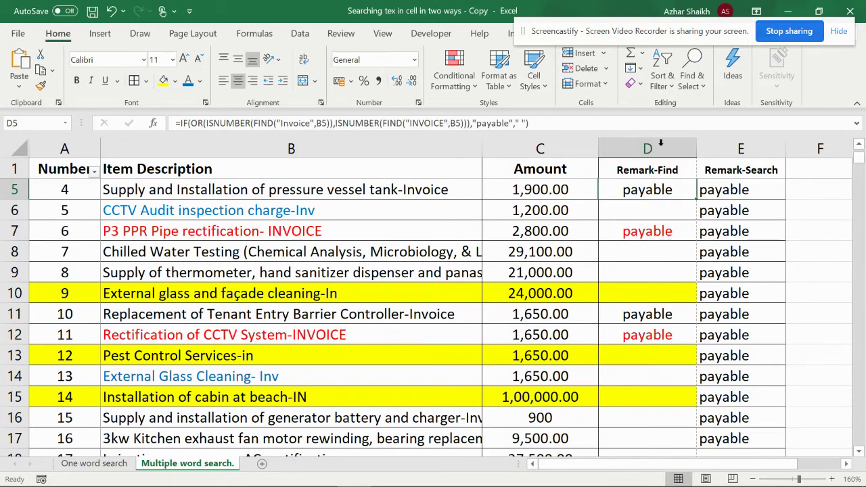
{"action": "left_click", "coordinate": [719, 188]}
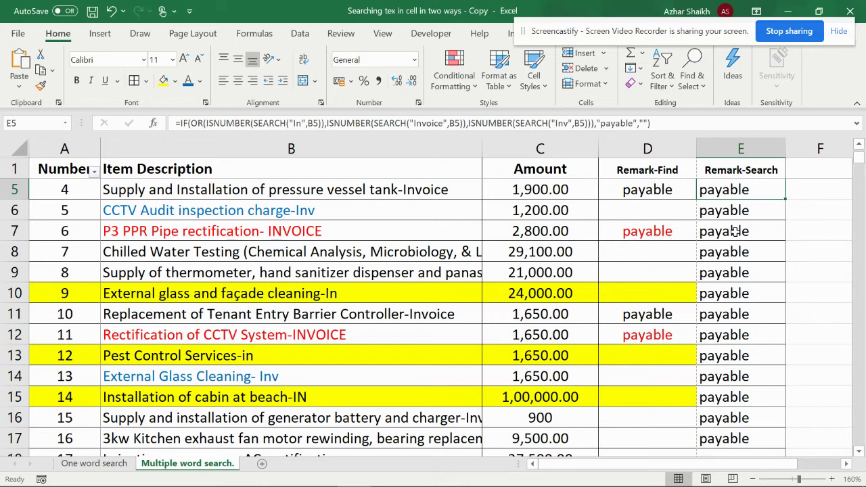
{"action": "left_click_drag", "start_coordinate": [680, 29], "coordinate": [683, 15]}
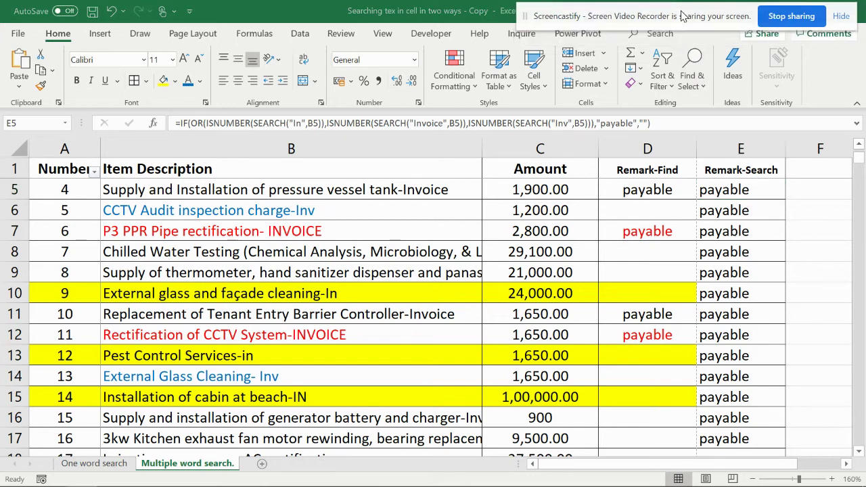